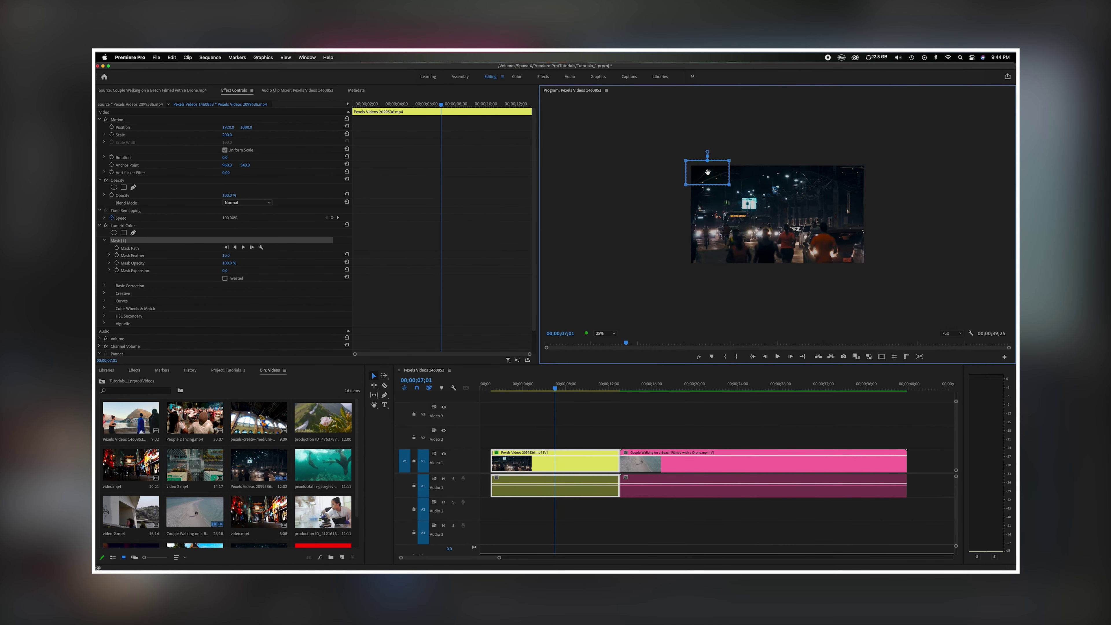
Move the small rectangular Lumetri Color mask from the night street frame's upper-left corner toward the frame's center
{"action": "left_click_drag", "start_coordinate": [707, 172], "coordinate": [778, 186]}
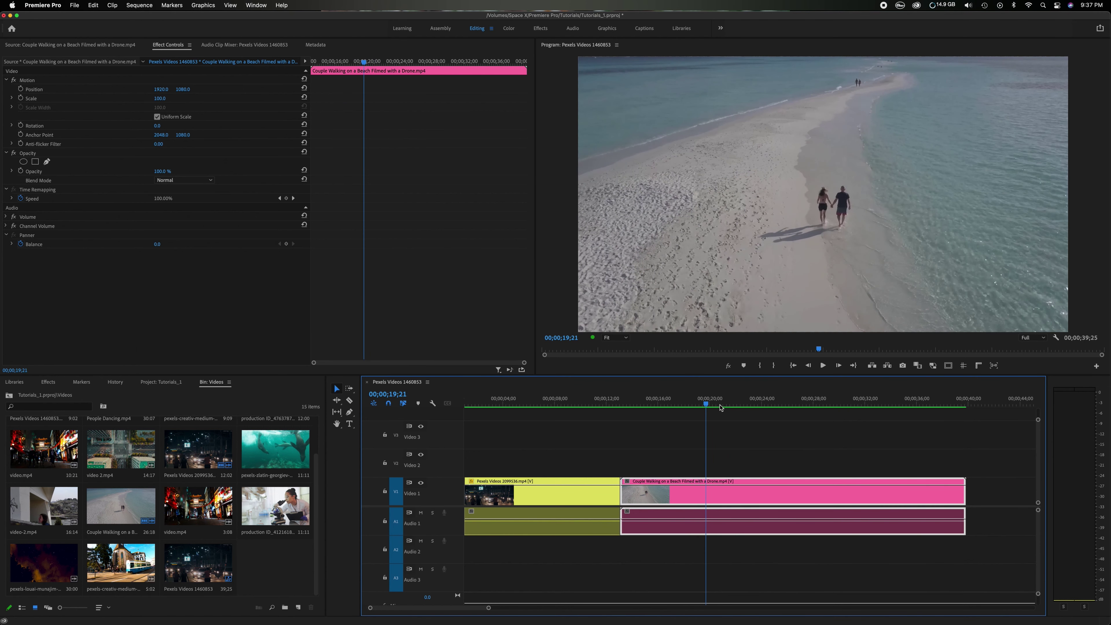
Scrub through the night street clip and the beach drone clip, stopping on the beach shot at 00;00;24;11
{"action": "left_click", "coordinate": [554, 404]}
{"action": "left_click_drag", "start_coordinate": [554, 404], "coordinate": [543, 405]}
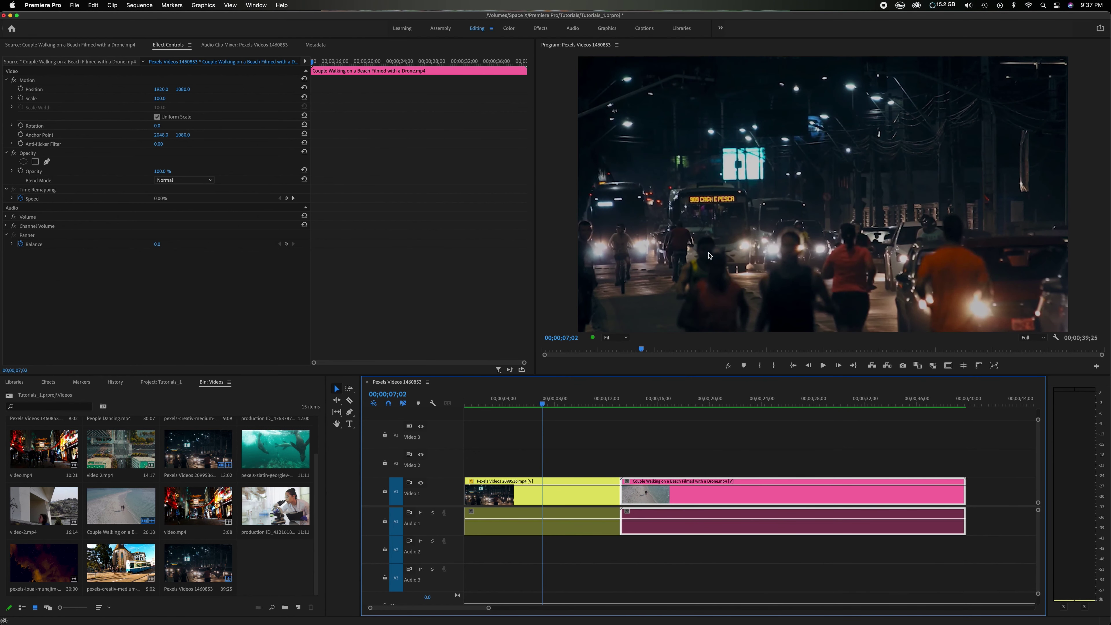
{"action": "left_click", "coordinate": [545, 406]}
{"action": "left_click_drag", "start_coordinate": [544, 405], "coordinate": [767, 405]}
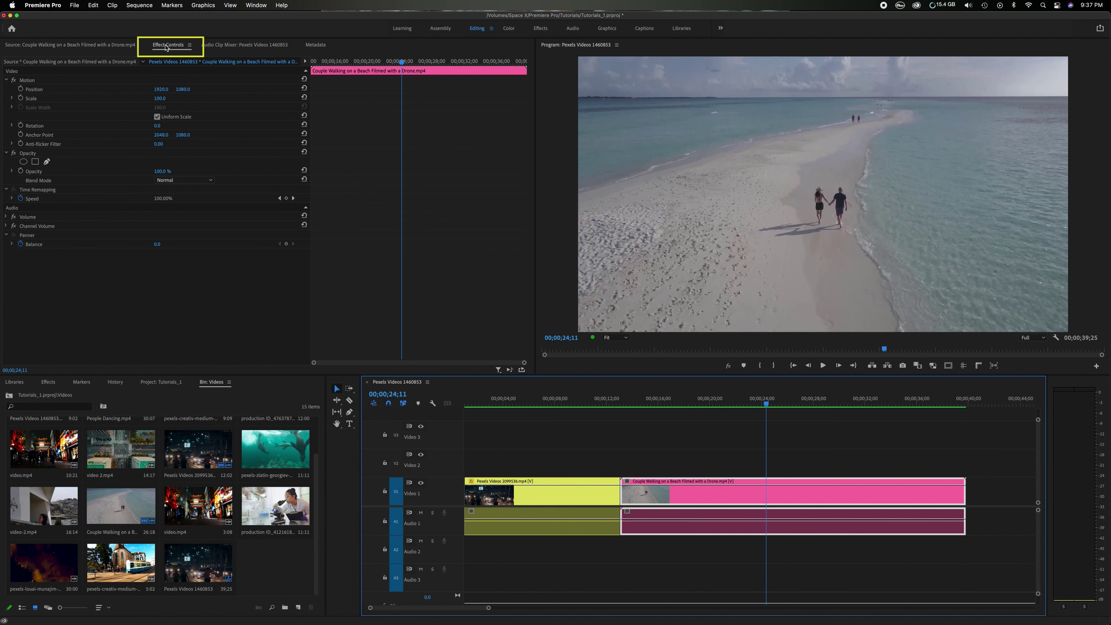
Add an elliptical opacity mask to the beach clip and reshape it into a taller, slightly wider oval around the walking couple
{"action": "left_click", "coordinate": [172, 275]}
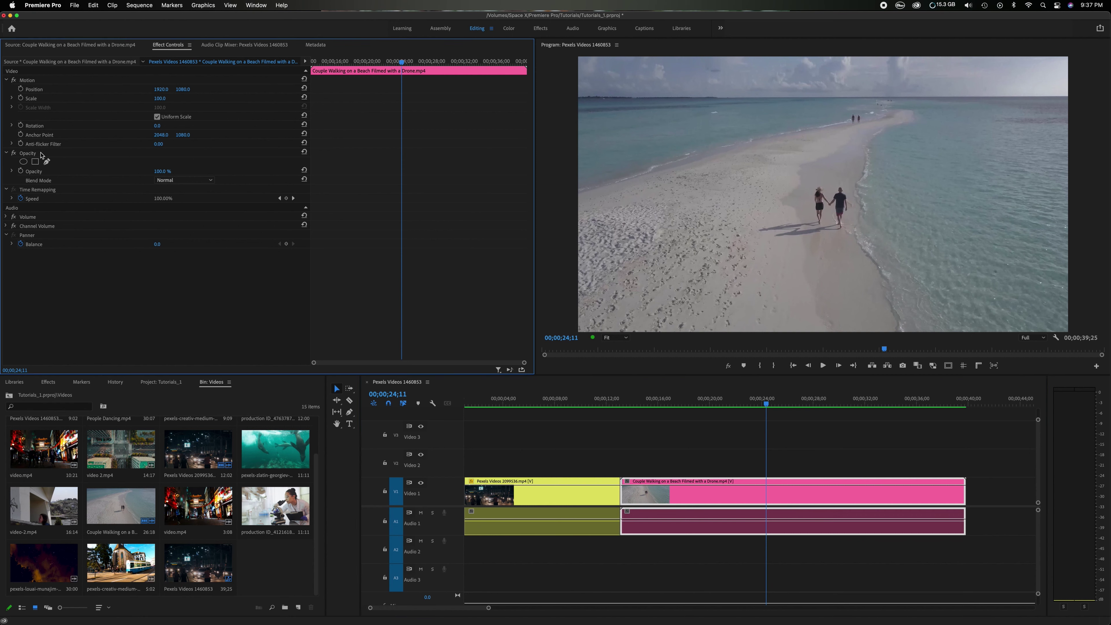
{"action": "left_click", "coordinate": [67, 155]}
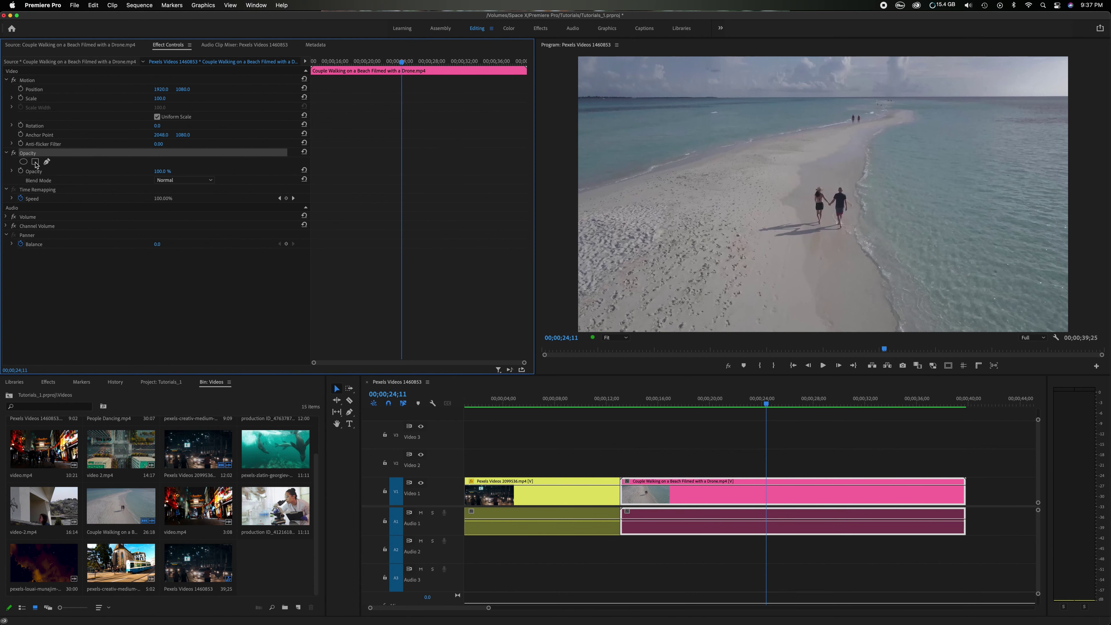
{"action": "left_click", "coordinate": [24, 162]}
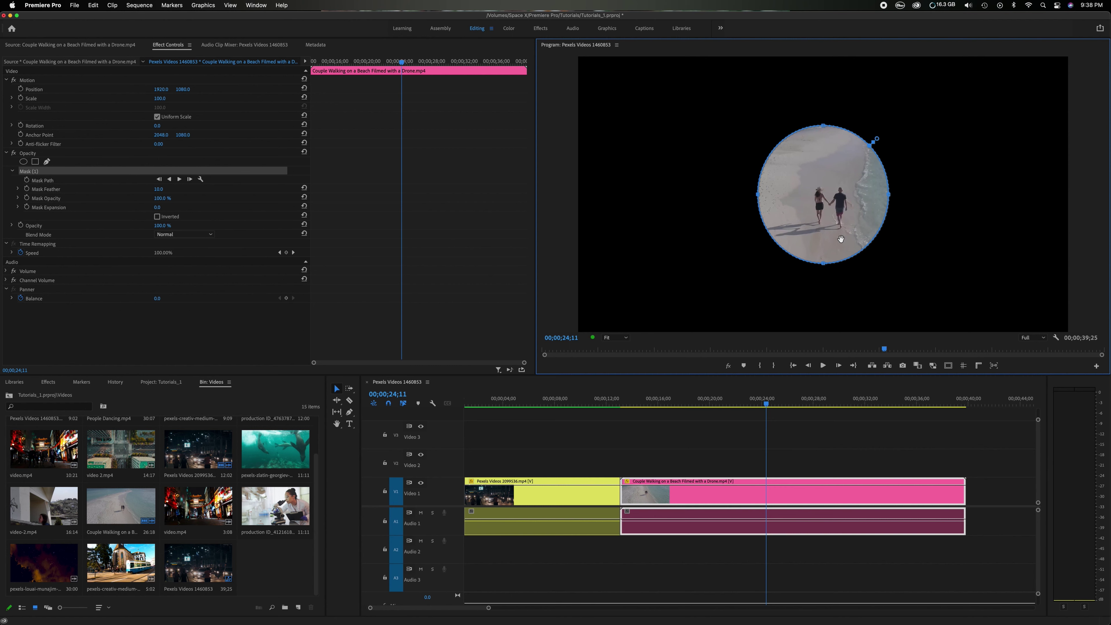
{"action": "mouse_move", "coordinate": [890, 196]}
{"action": "left_mouse_down"}
{"action": "mouse_move", "coordinate": [929, 198]}
{"action": "mouse_move", "coordinate": [888, 198]}
{"action": "mouse_move", "coordinate": [902, 197]}
{"action": "left_mouse_up"}
{"action": "left_click_drag", "start_coordinate": [827, 264], "coordinate": [832, 315]}
{"action": "mouse_move", "coordinate": [830, 220]}
{"action": "left_mouse_down"}
{"action": "mouse_move", "coordinate": [858, 196]}
{"action": "mouse_move", "coordinate": [757, 176]}
{"action": "mouse_move", "coordinate": [723, 148]}
{"action": "mouse_move", "coordinate": [836, 216]}
{"action": "left_mouse_up"}
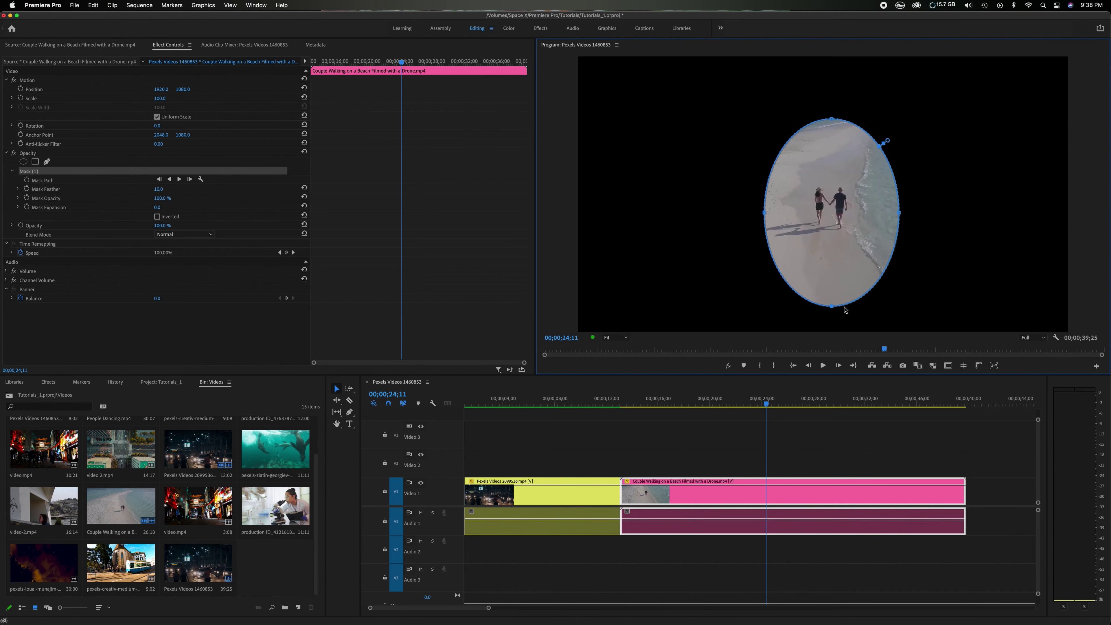
{"action": "left_click_drag", "start_coordinate": [830, 307], "coordinate": [824, 274]}
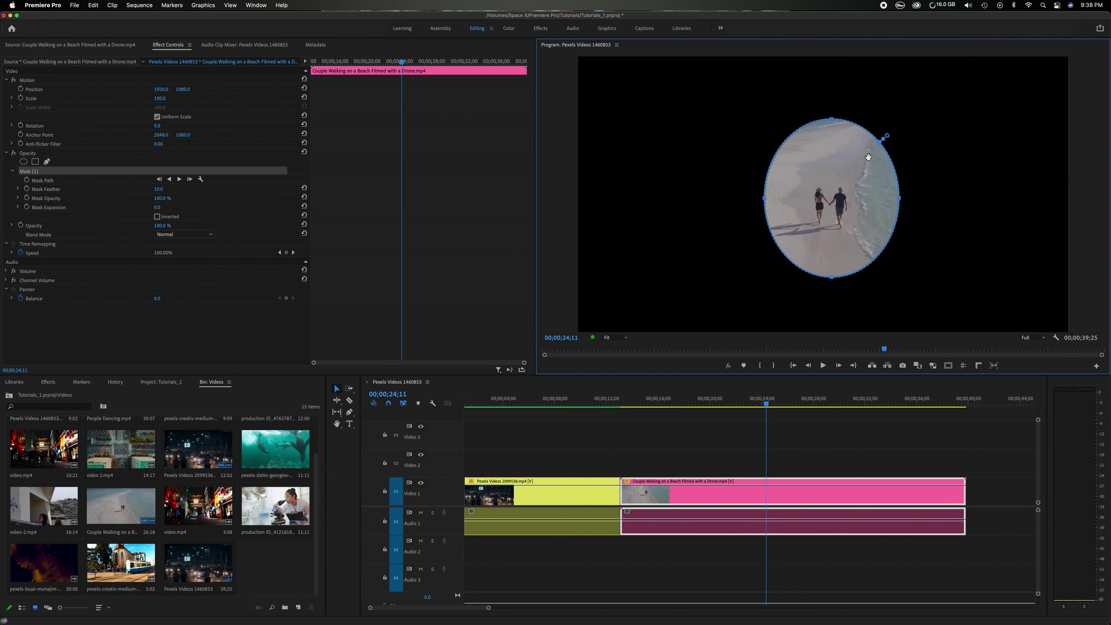
Raise the elliptical mask's feather to 127.4 and bring it back down to 0
{"action": "left_click_drag", "start_coordinate": [888, 138], "coordinate": [895, 128]}
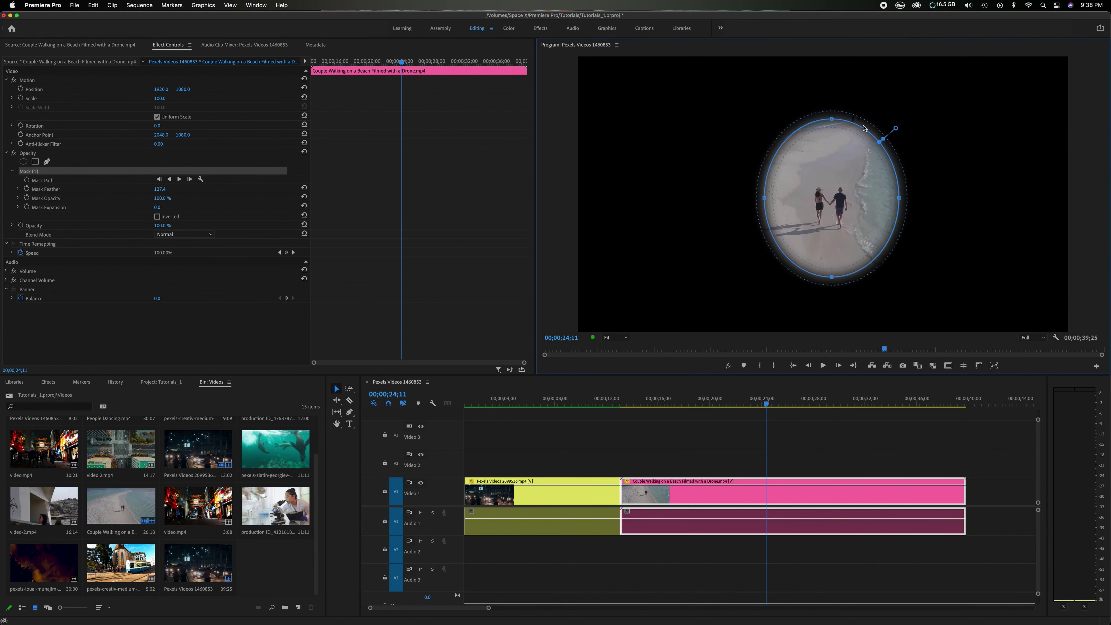
{"action": "mouse_move", "coordinate": [895, 128]}
{"action": "left_mouse_down"}
{"action": "mouse_move", "coordinate": [915, 112]}
{"action": "mouse_move", "coordinate": [887, 139]}
{"action": "left_mouse_up"}
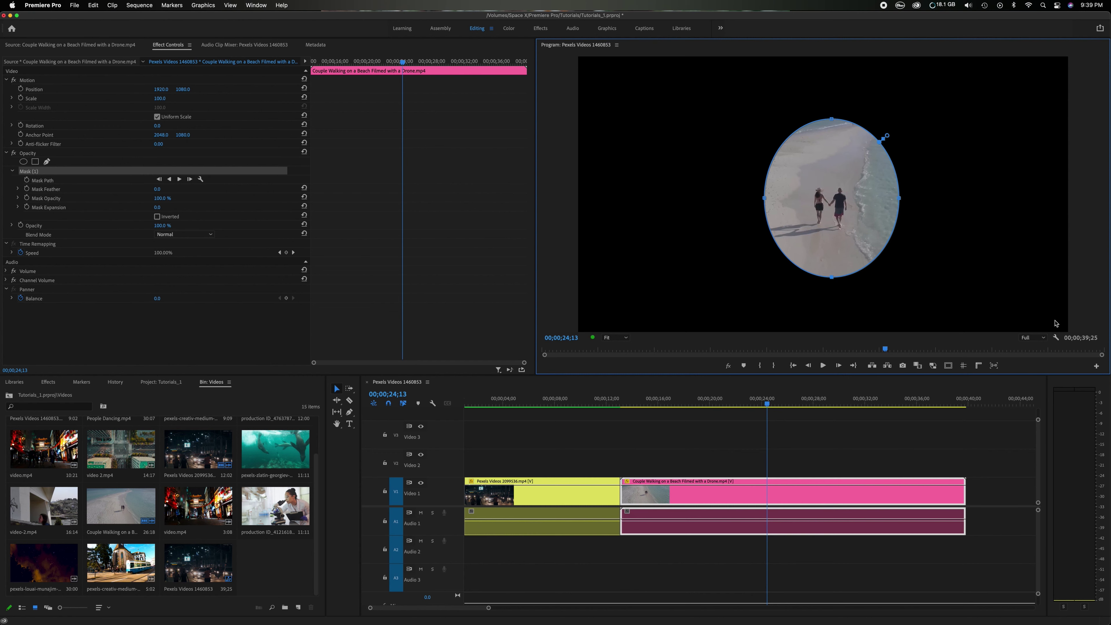
Turn on the Transparency Grid for the program preview to show the area outside the mask as transparent
{"action": "left_click", "coordinate": [1056, 338]}
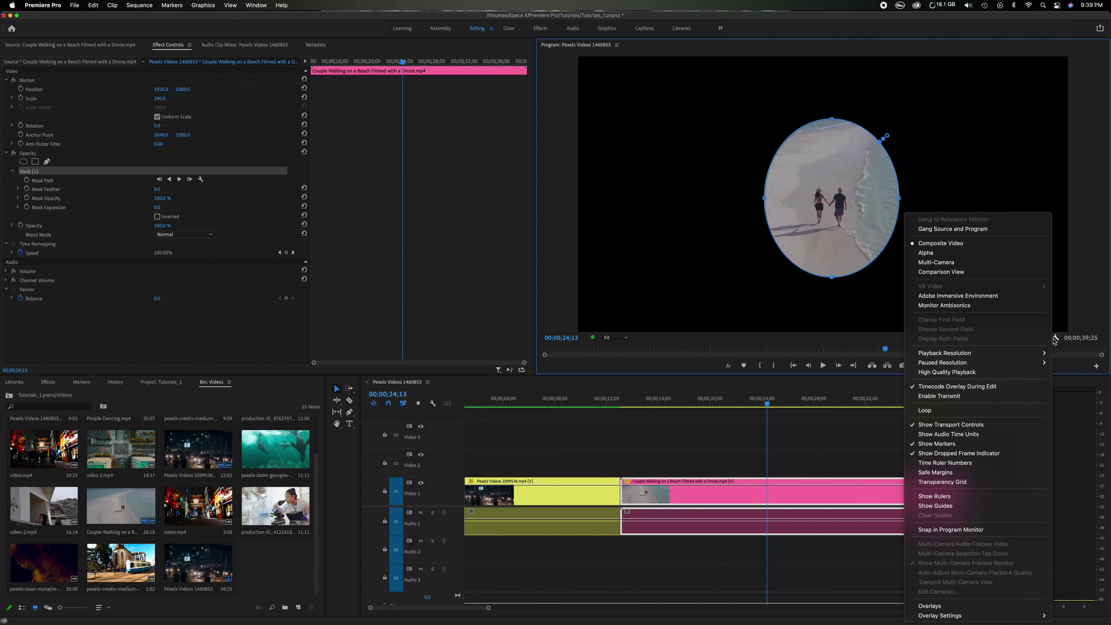
{"action": "left_click", "coordinate": [966, 483]}
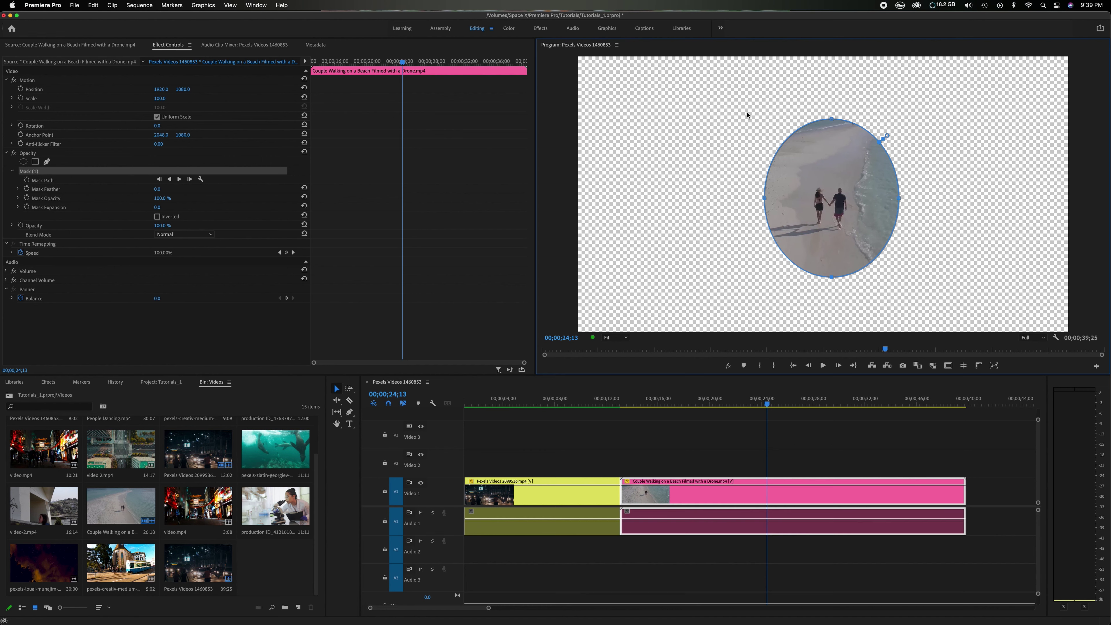
{"action": "key", "text": "Right"}
{"action": "key", "text": "Left"}
Raise the beach clip's video to Video 2 and place a new 3840 x 2160 red (E60C0C) color matte beneath it on Video 1
{"action": "left_click_drag", "start_coordinate": [769, 493], "coordinate": [764, 467]}
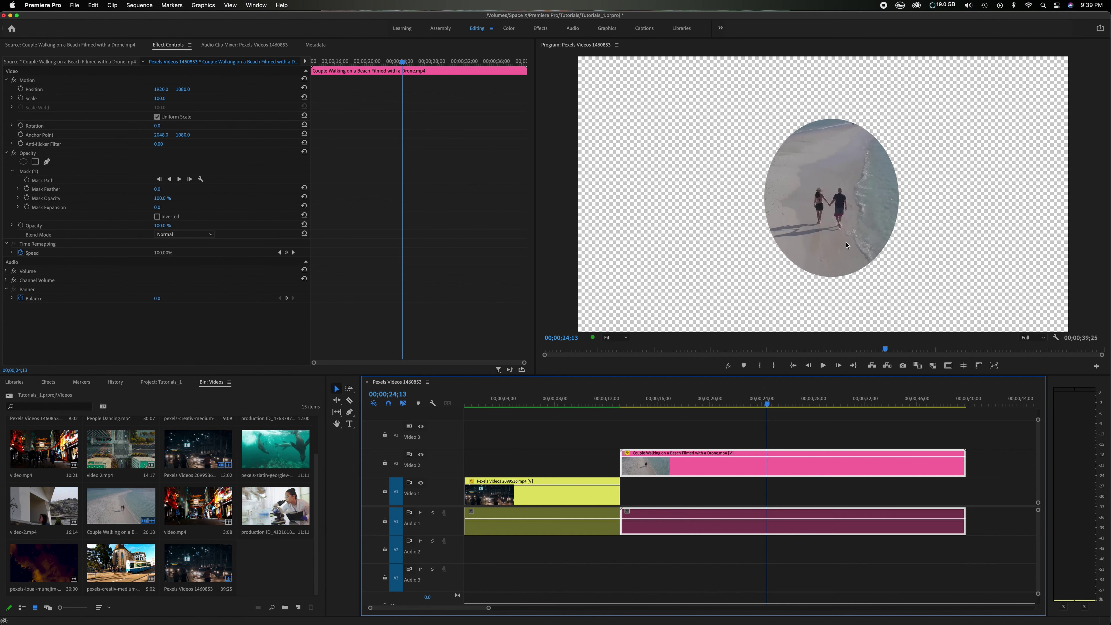
{"action": "left_click", "coordinate": [280, 570]}
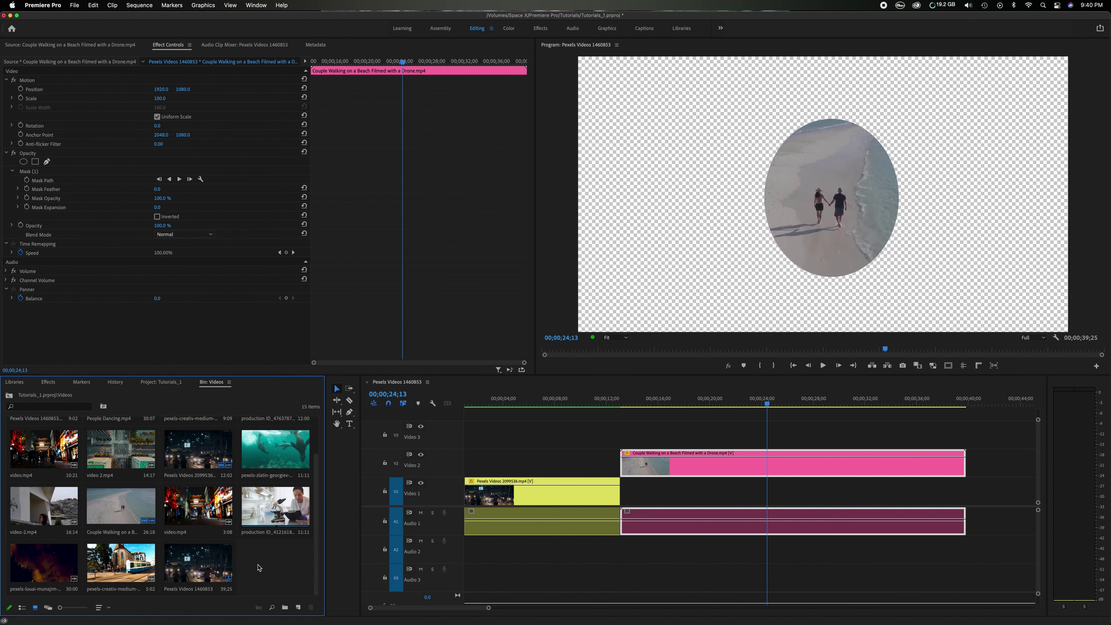
{"action": "left_click", "coordinate": [298, 608]}
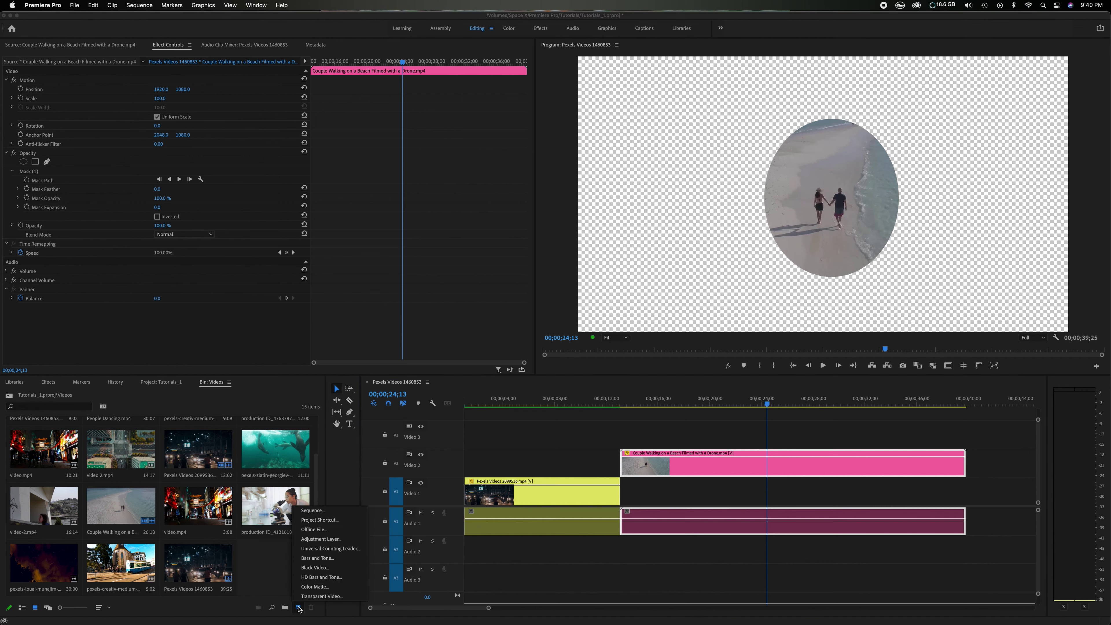
{"action": "left_click", "coordinate": [306, 587]}
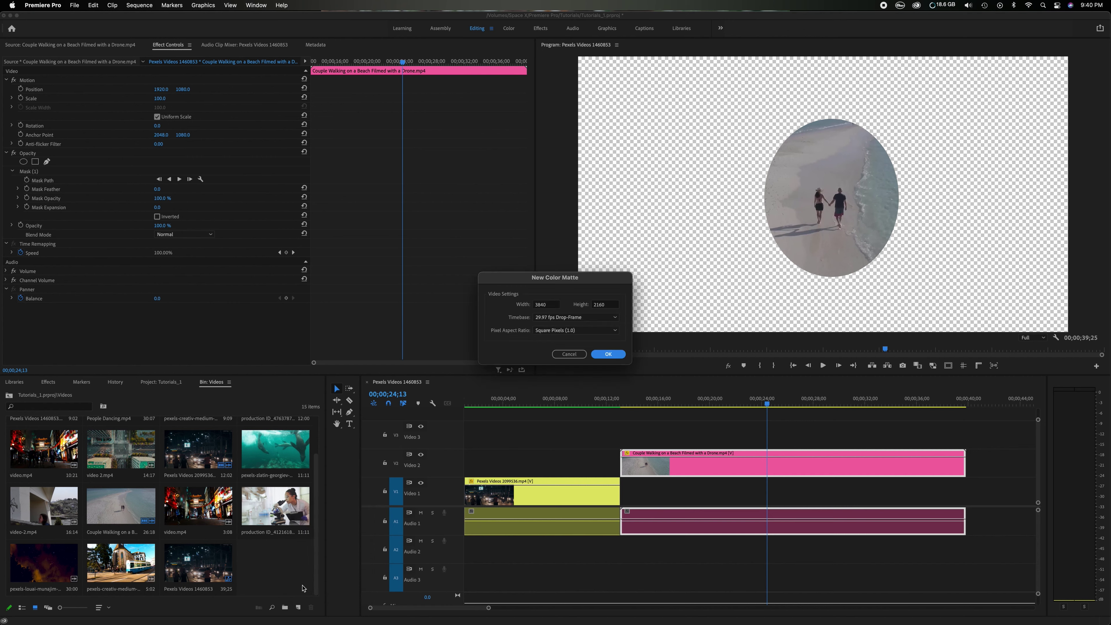
{"action": "left_click", "coordinate": [608, 354]}
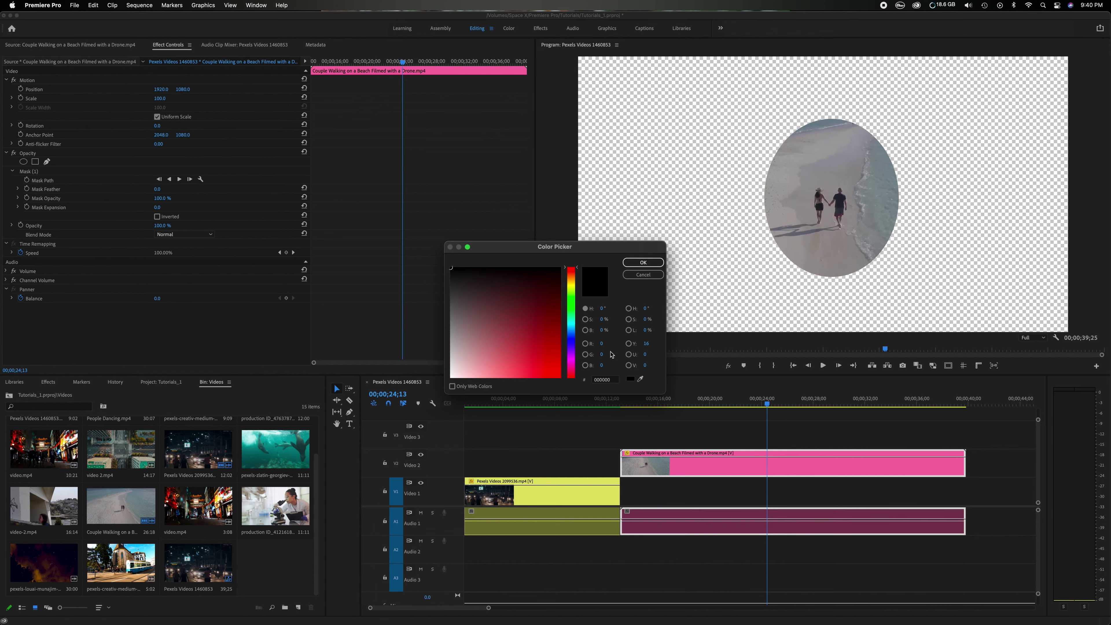
{"action": "left_click_drag", "start_coordinate": [549, 353], "coordinate": [555, 367]}
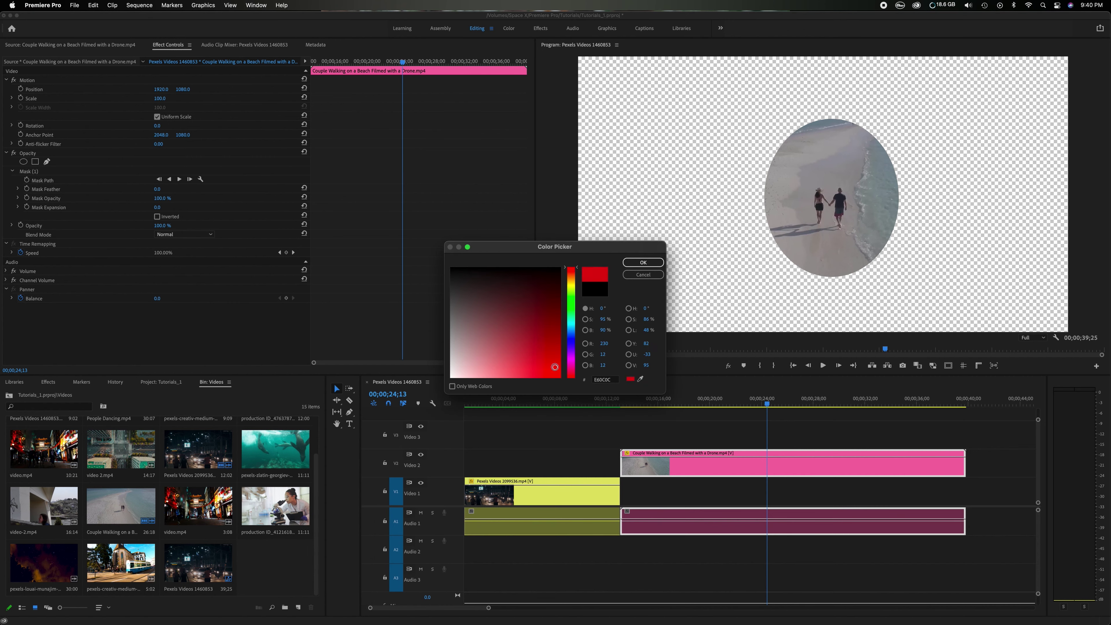
{"action": "left_click", "coordinate": [642, 262]}
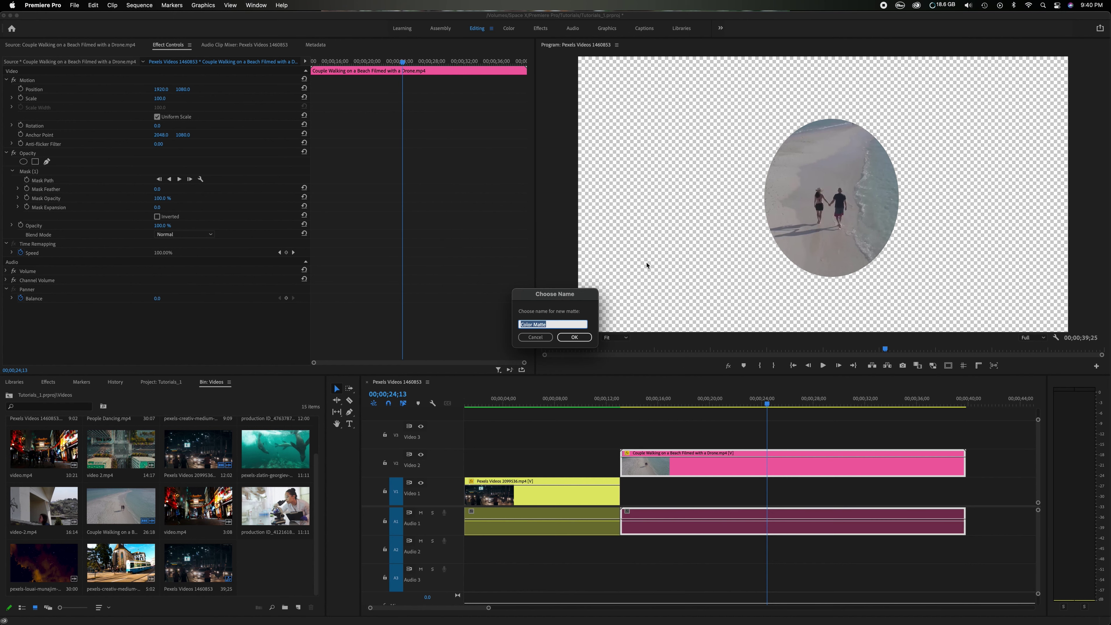
{"action": "left_click", "coordinate": [571, 338]}
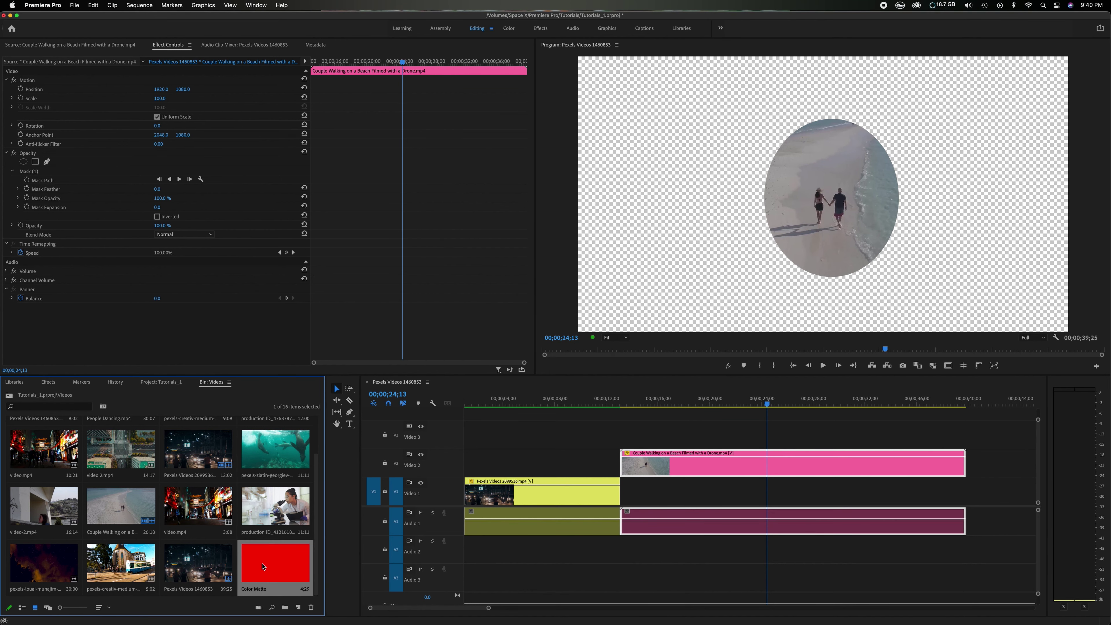
{"action": "left_click_drag", "start_coordinate": [264, 563], "coordinate": [742, 503]}
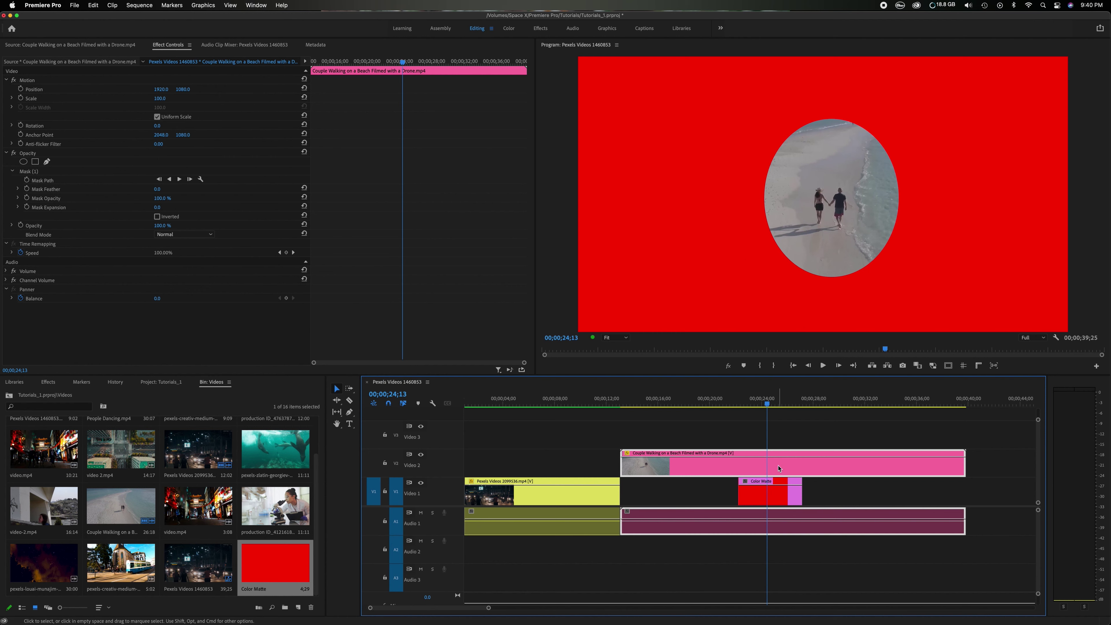
Shift the beach clip's elliptical mask slightly to the left in the frame and invert it
{"action": "left_click", "coordinate": [52, 172]}
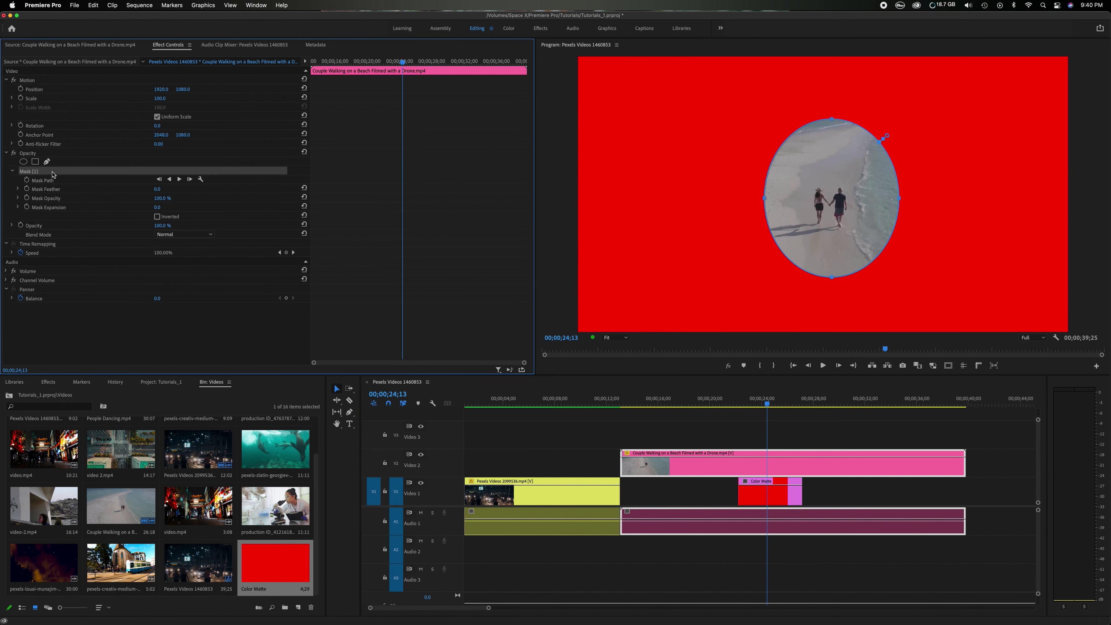
{"action": "left_click_drag", "start_coordinate": [855, 211], "coordinate": [824, 195]}
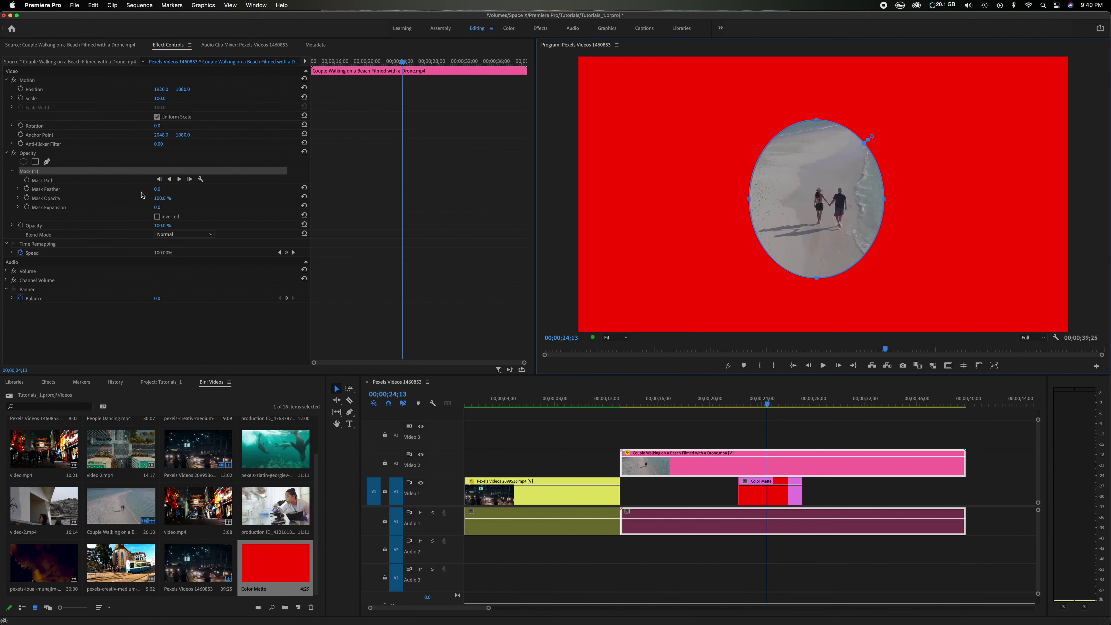
{"action": "left_click", "coordinate": [157, 217]}
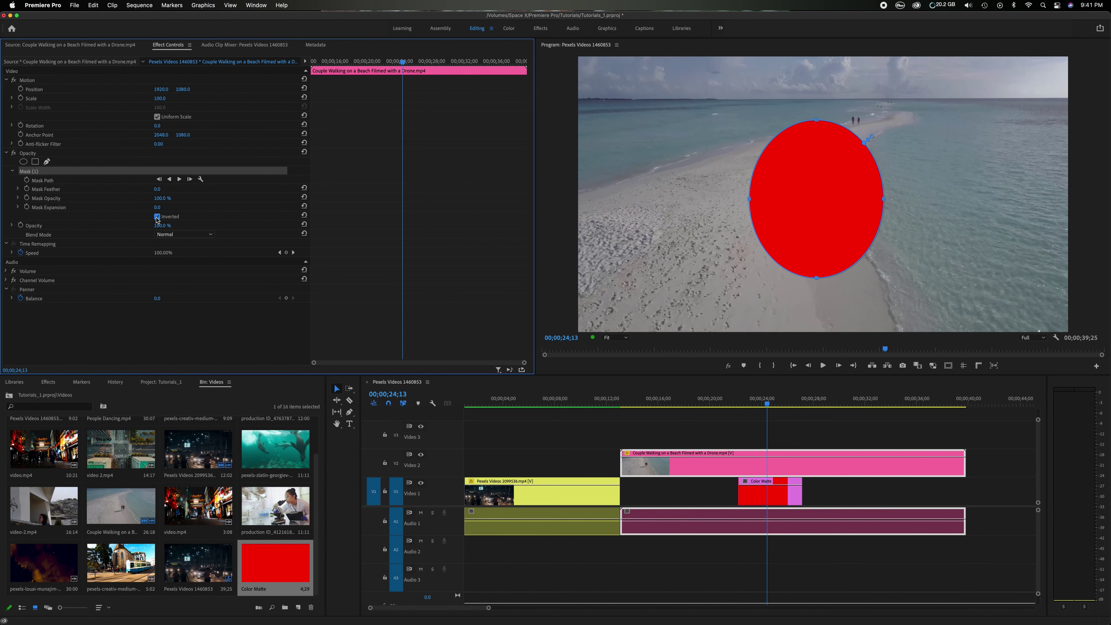
{"action": "left_click", "coordinate": [855, 148]}
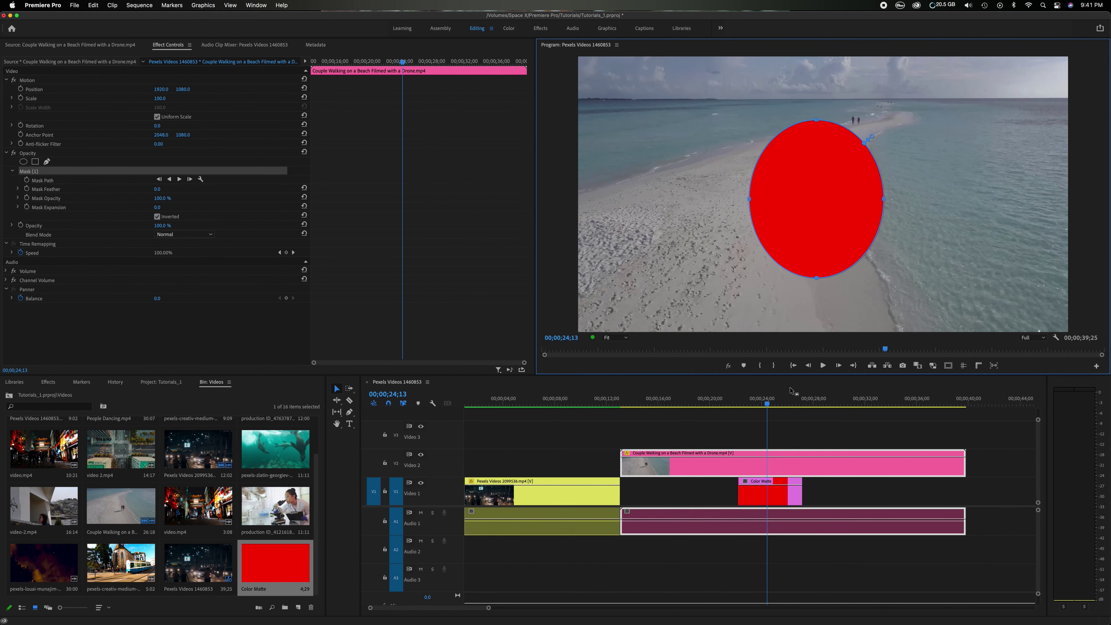
Delete the red color matte from the timeline and return the beach clip's video to Video 1
{"action": "left_click", "coordinate": [757, 495]}
{"action": "key", "text": "Delete"}
{"action": "left_click_drag", "start_coordinate": [729, 468], "coordinate": [738, 494]}
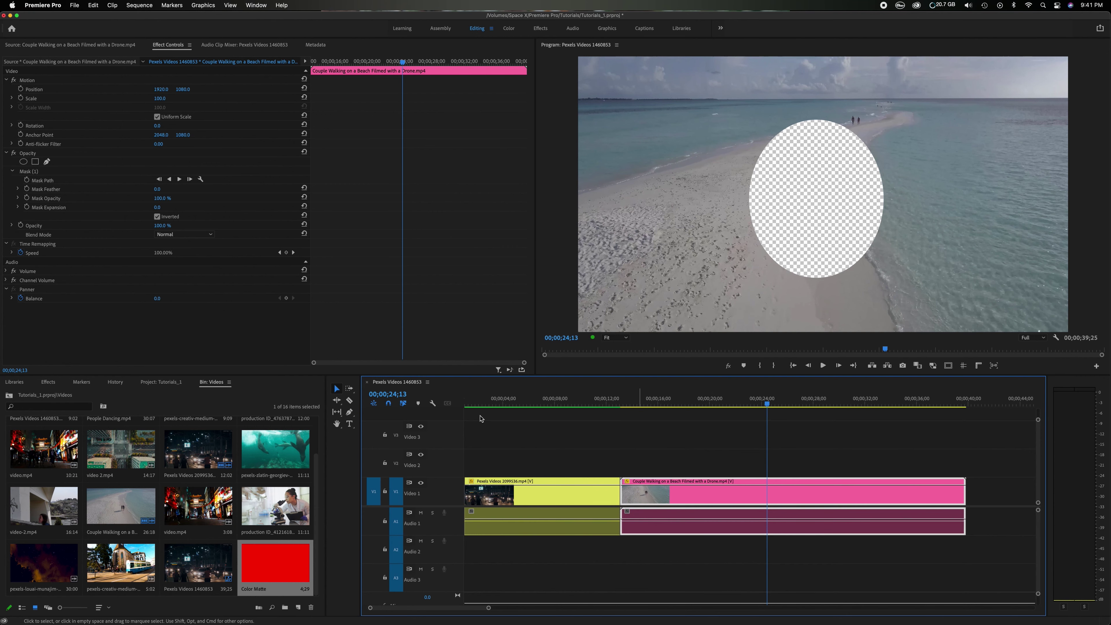
Delete the elliptical opacity mask from the beach clip
{"action": "left_click", "coordinate": [87, 170]}
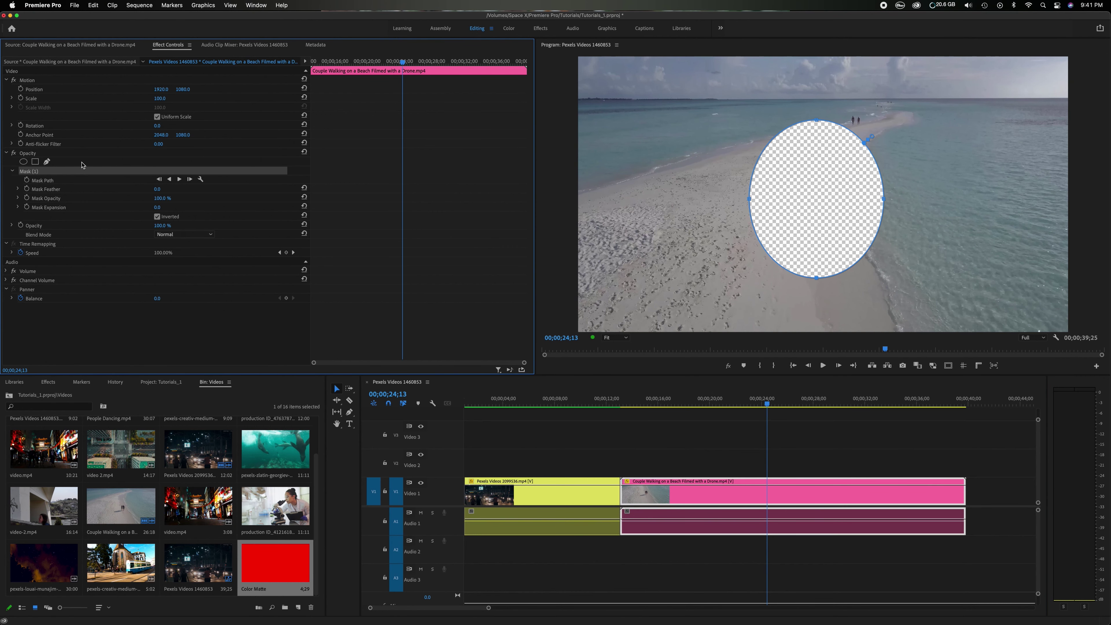
{"action": "key", "text": "Delete"}
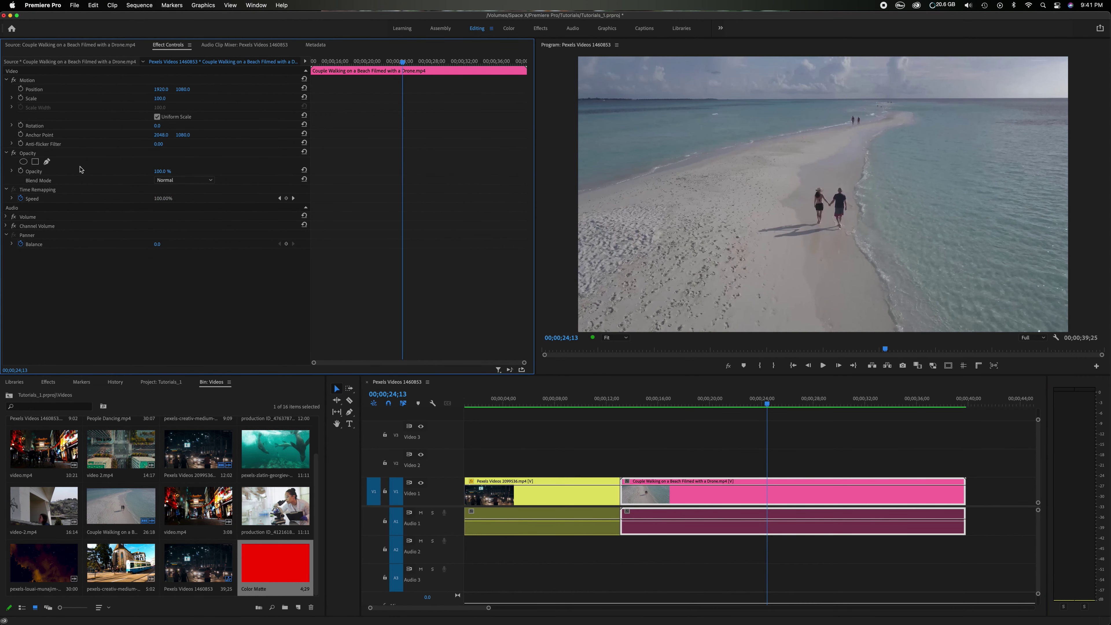
Go to about 00;00;07;00 in the night street clip and set its Lumetri white balance temperature to 84.4 in the Color workspace
{"action": "left_click", "coordinate": [779, 406]}
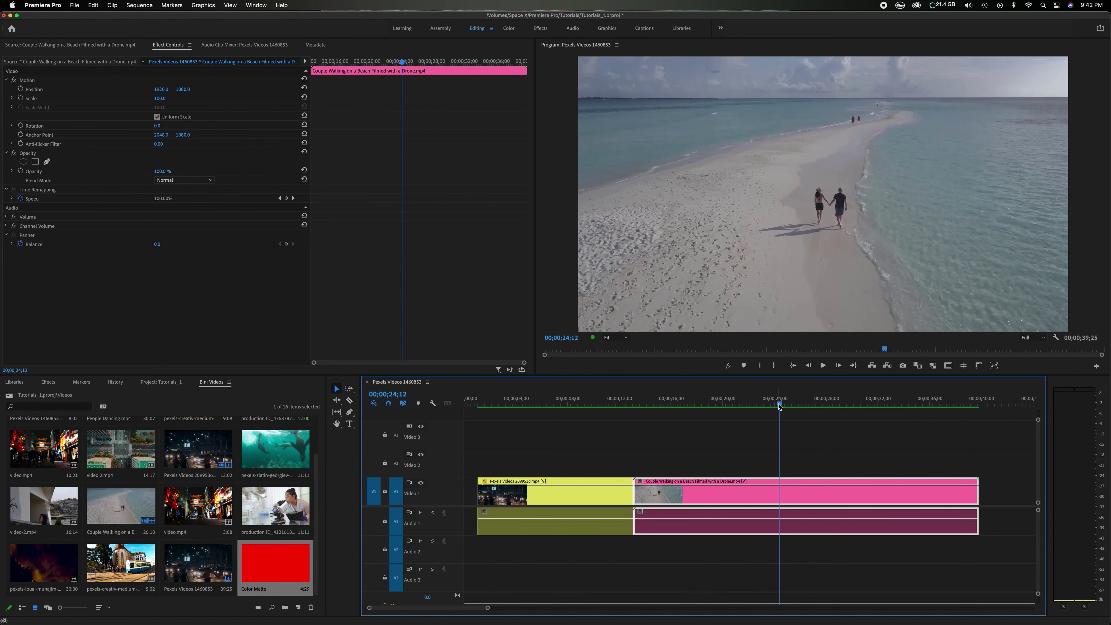
{"action": "left_click_drag", "start_coordinate": [779, 406], "coordinate": [554, 405]}
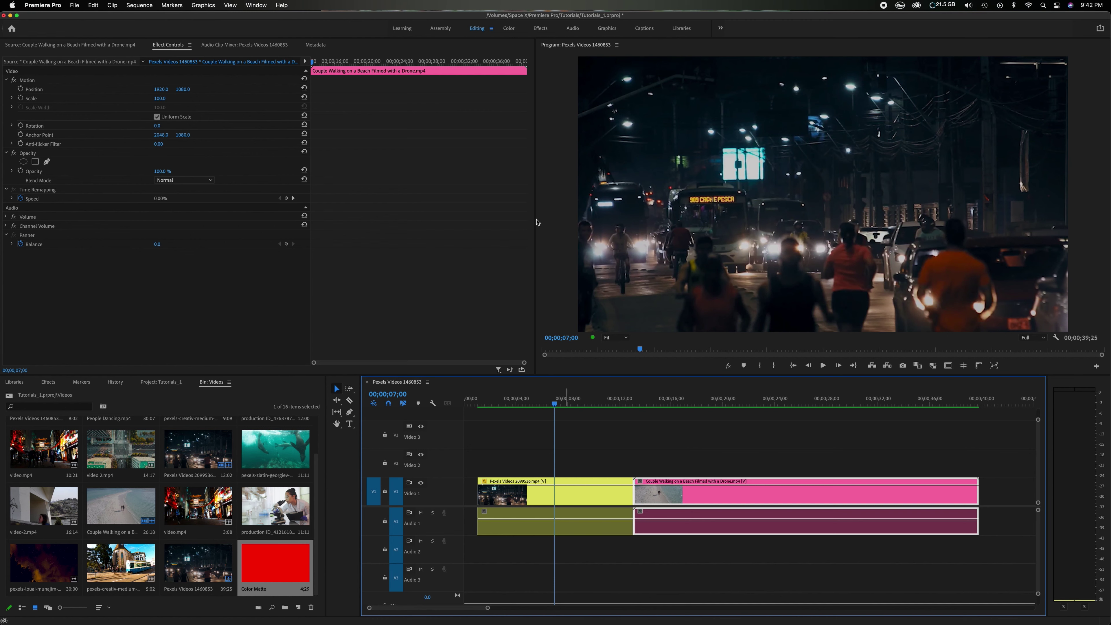
{"action": "left_click", "coordinate": [508, 29]}
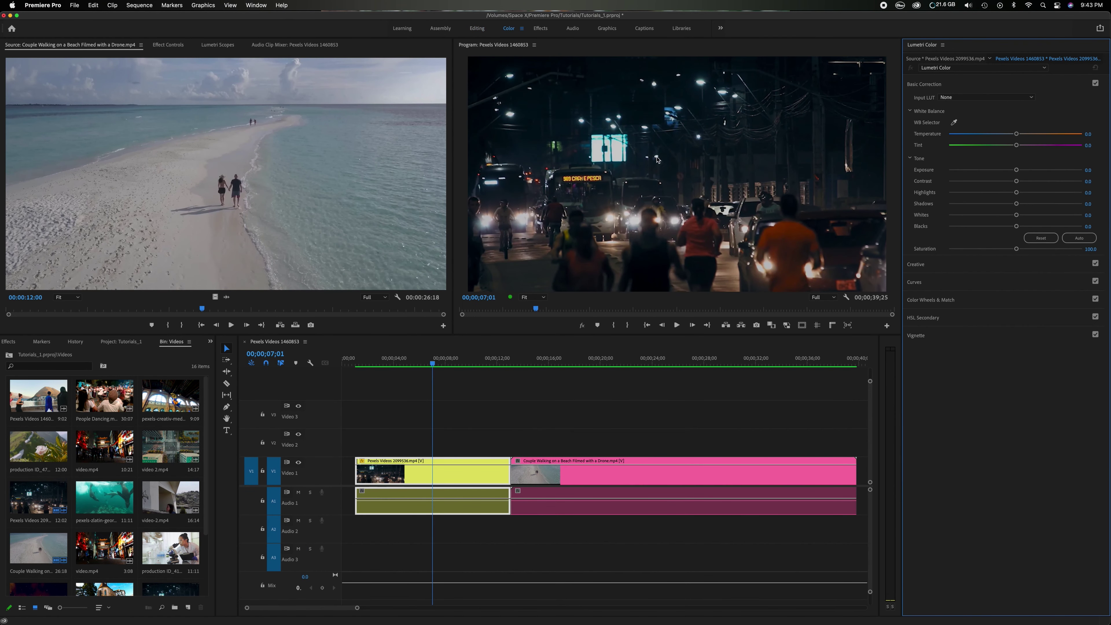
{"action": "left_click_drag", "start_coordinate": [1014, 135], "coordinate": [1072, 136]}
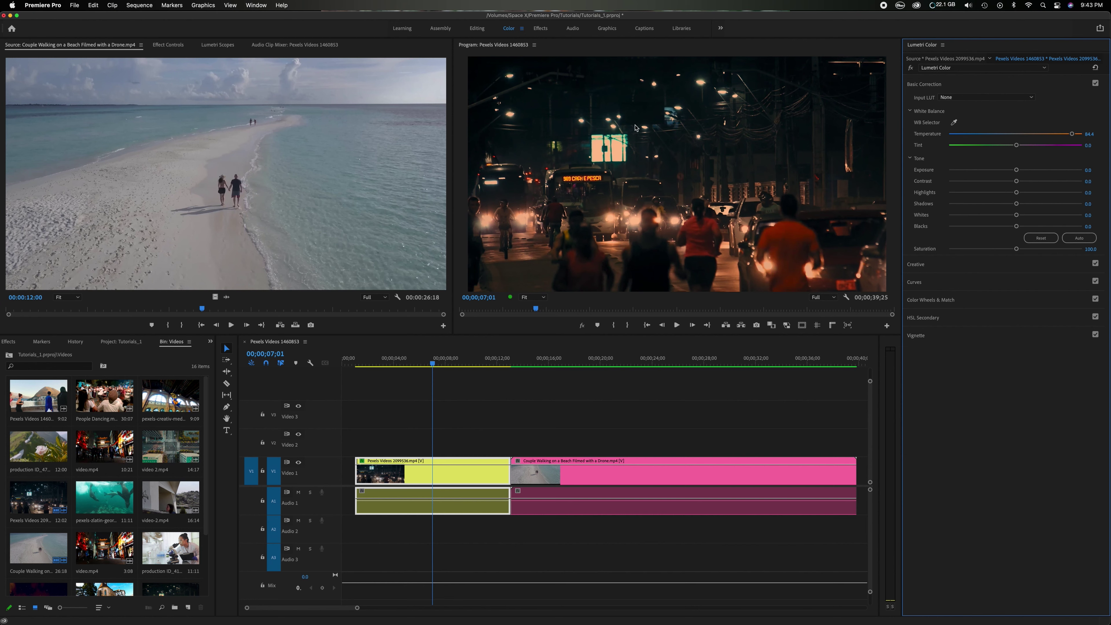
Toggle Basic Correction off and on to compare the warm grade, and return to the Editing workspace
{"action": "left_click", "coordinate": [1095, 83]}
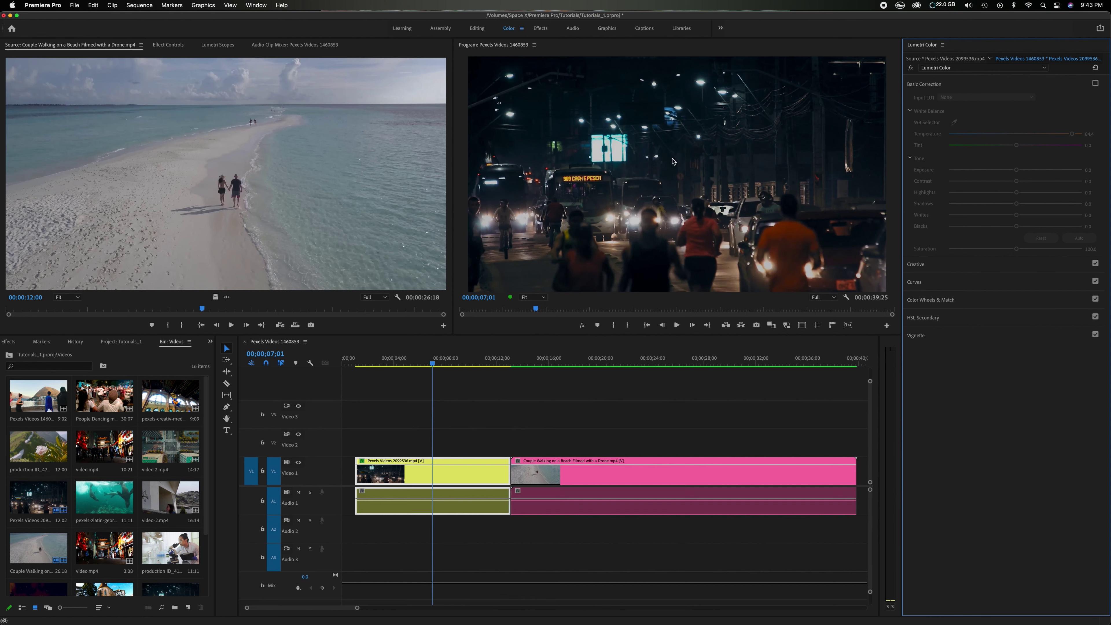
{"action": "left_click", "coordinate": [1095, 85]}
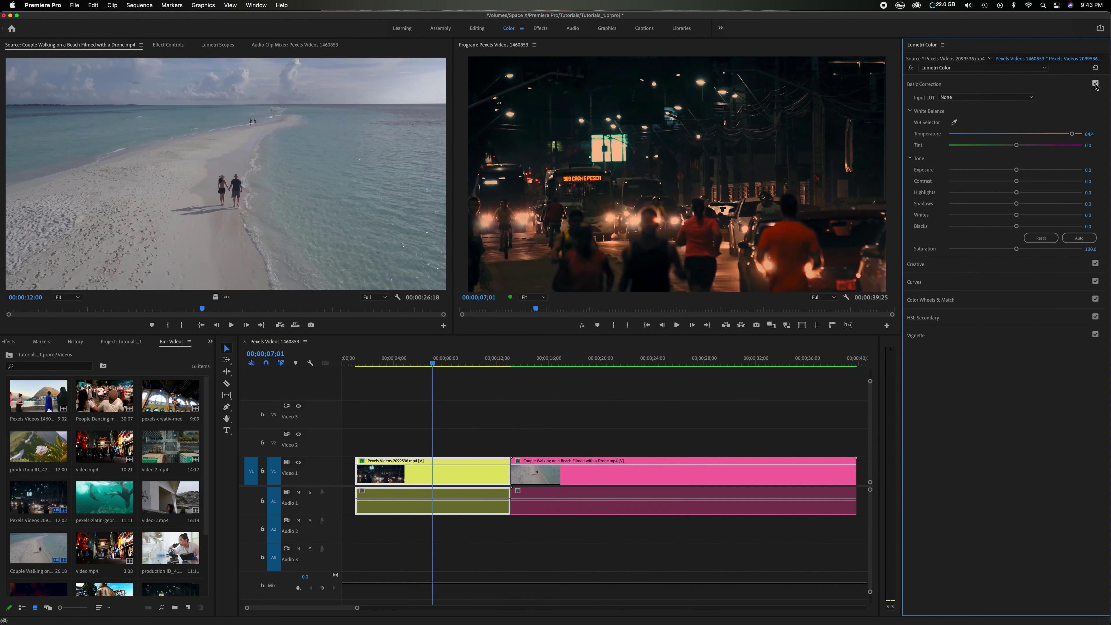
{"action": "left_click", "coordinate": [474, 28]}
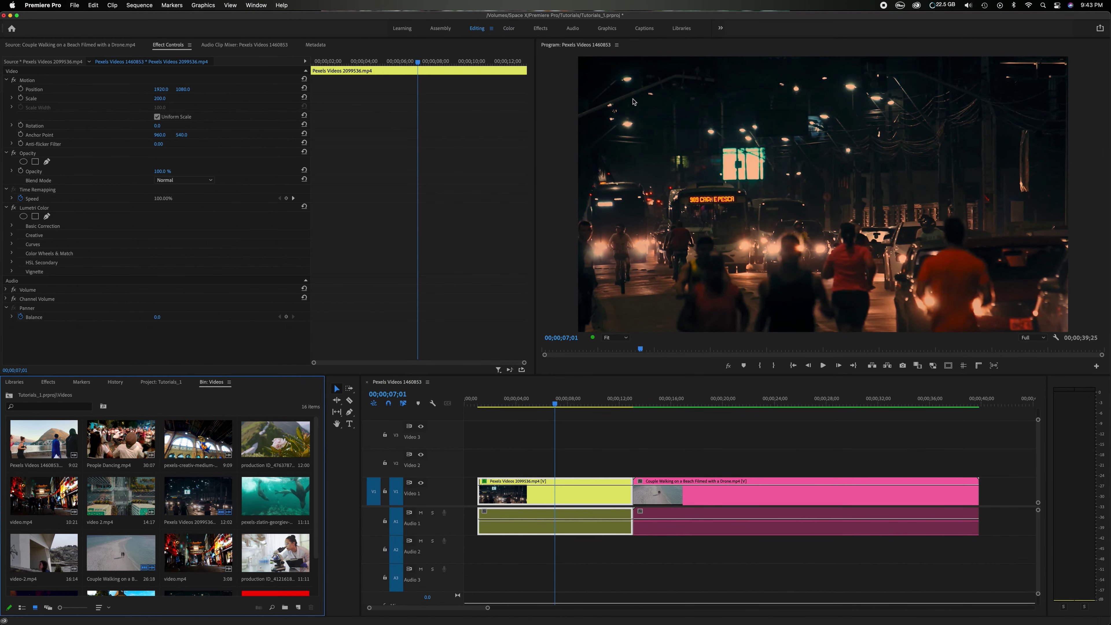
{"action": "key", "text": "Right"}
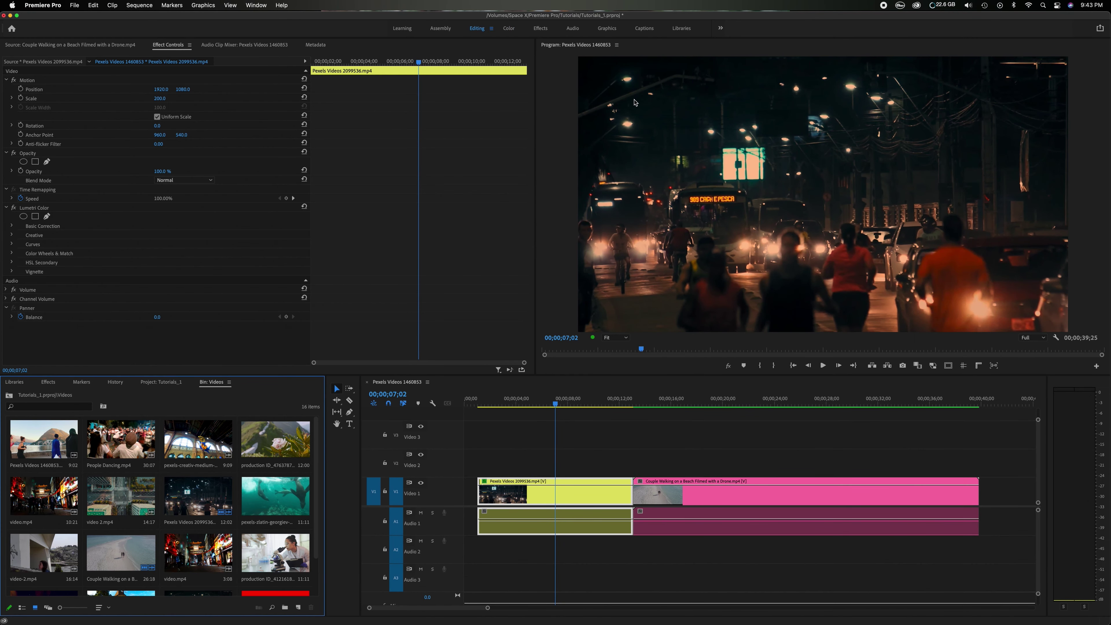
{"action": "key", "text": "Left"}
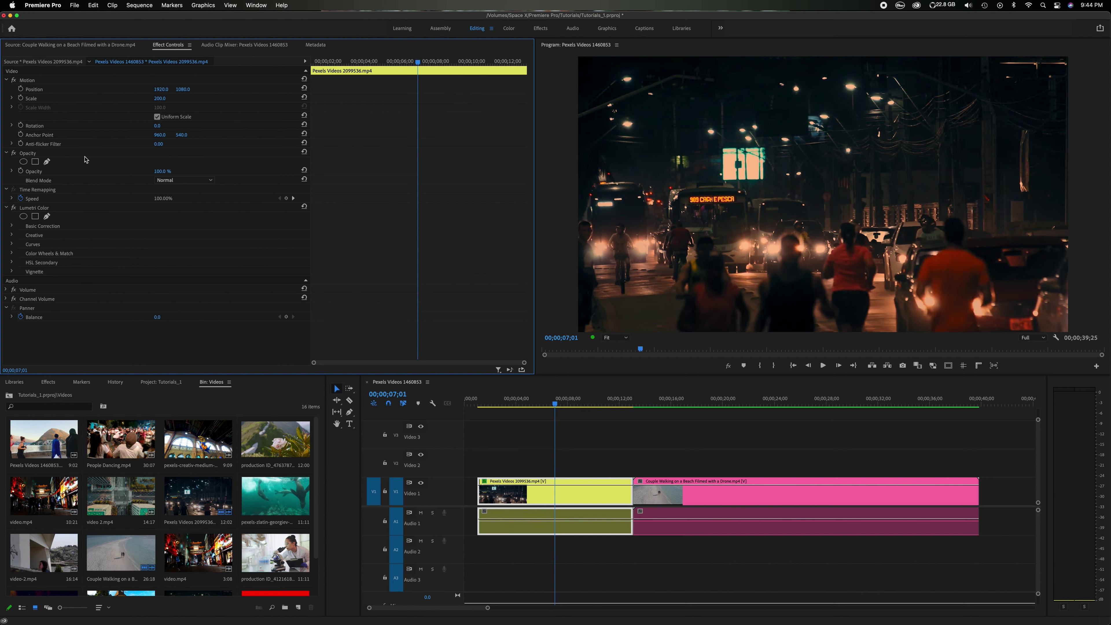
Add a rectangular mask to the night street clip's Lumetri Color effect and move it over the bus
{"action": "left_click", "coordinate": [78, 210]}
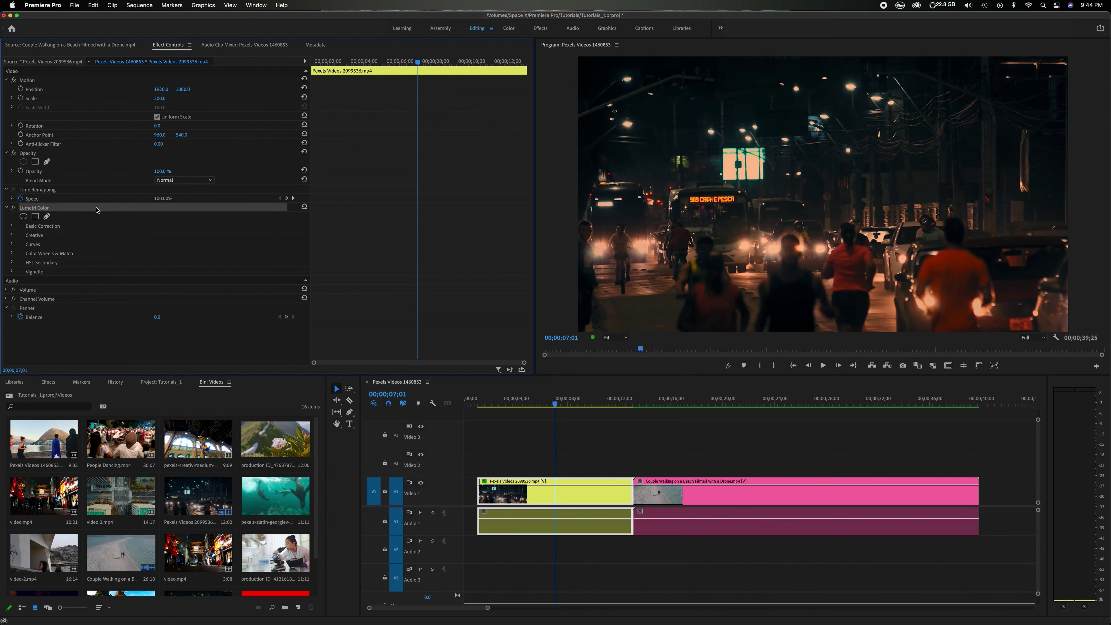
{"action": "left_click", "coordinate": [35, 216]}
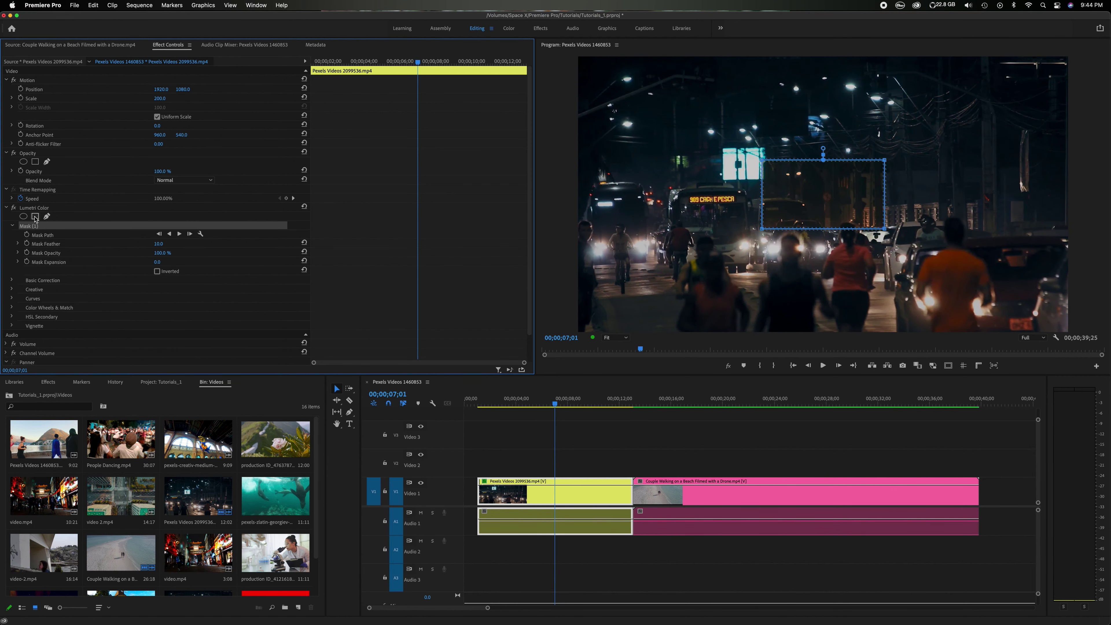
{"action": "left_click_drag", "start_coordinate": [825, 212], "coordinate": [787, 235]}
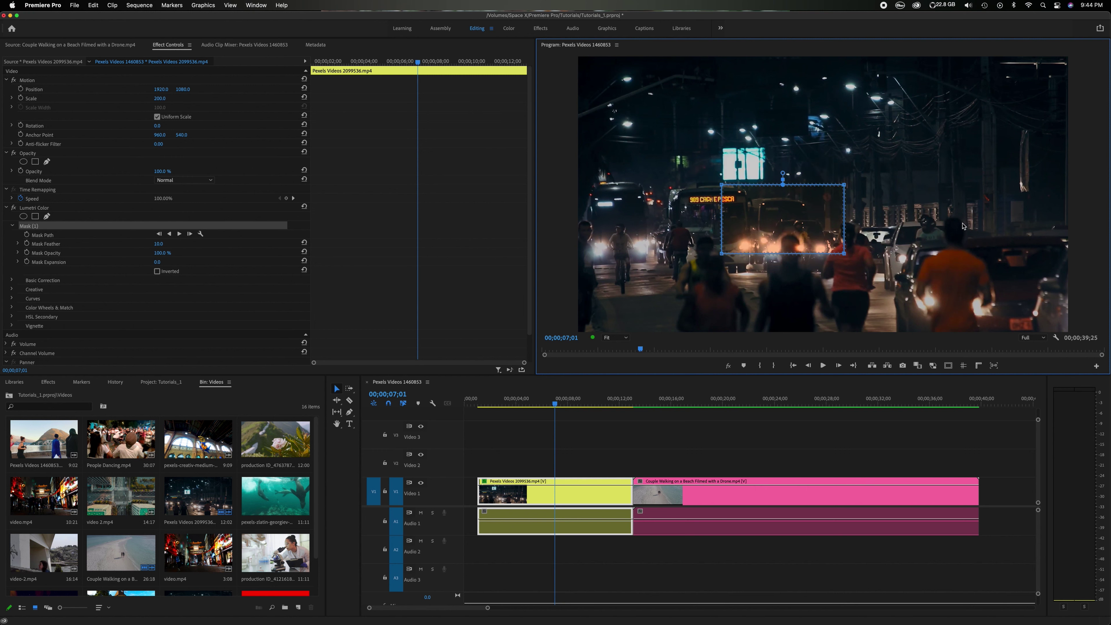
Reshape the Lumetri mask into a wide rectangle covering the upper half of the frame, extending past its top and side edges
{"action": "left_click", "coordinate": [626, 339]}
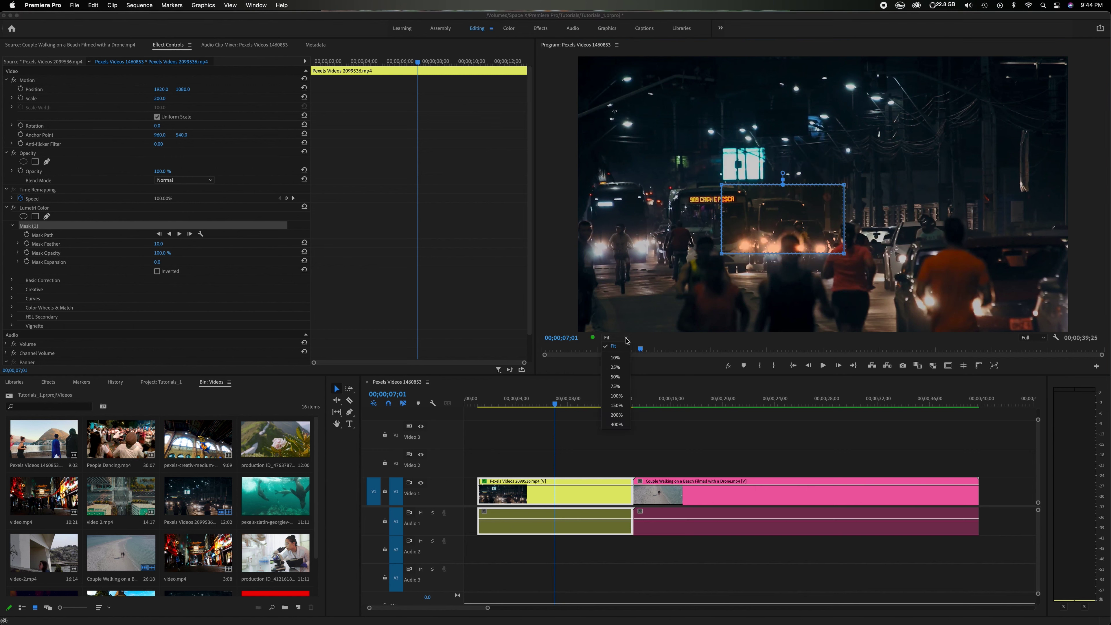
{"action": "left_click", "coordinate": [615, 367]}
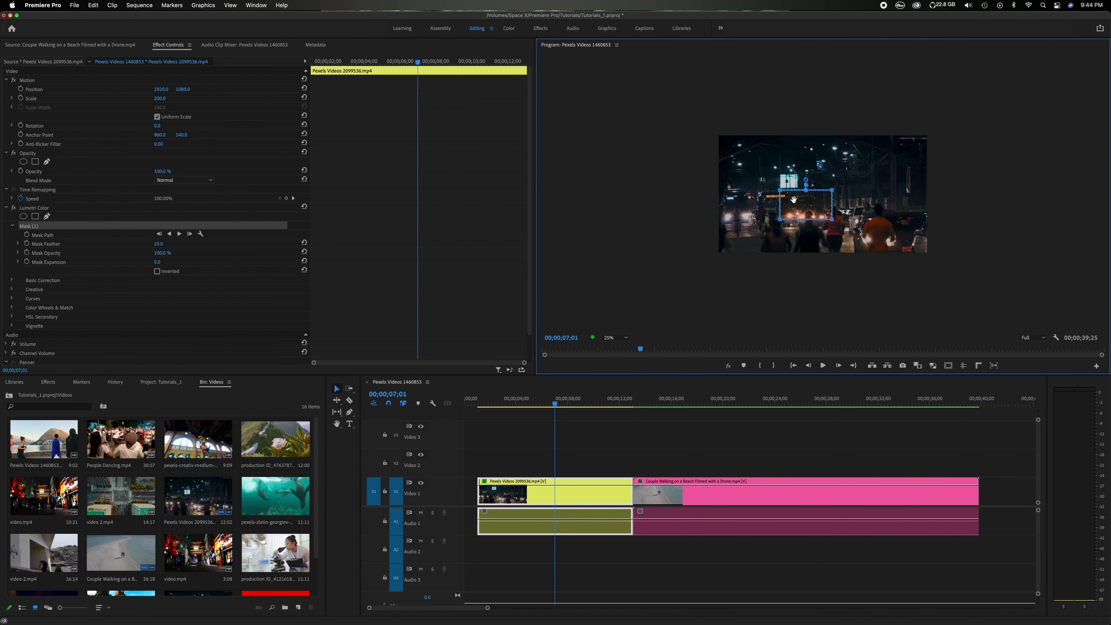
{"action": "left_click_drag", "start_coordinate": [804, 204], "coordinate": [937, 180]}
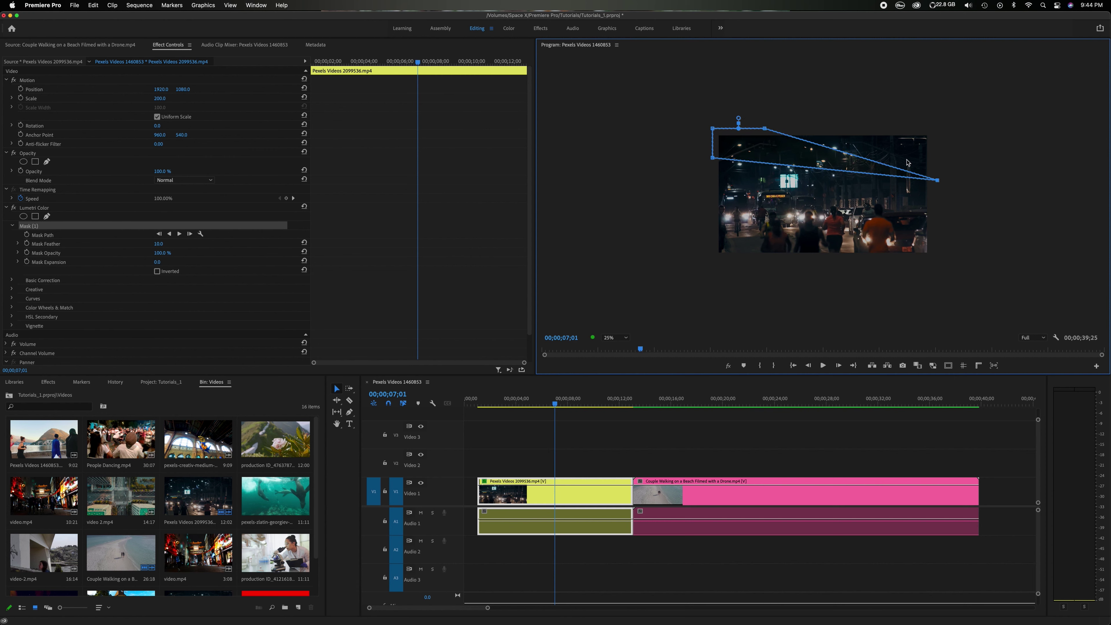
{"action": "left_click_drag", "start_coordinate": [765, 130], "coordinate": [937, 120]}
{"action": "left_click_drag", "start_coordinate": [713, 158], "coordinate": [711, 179]}
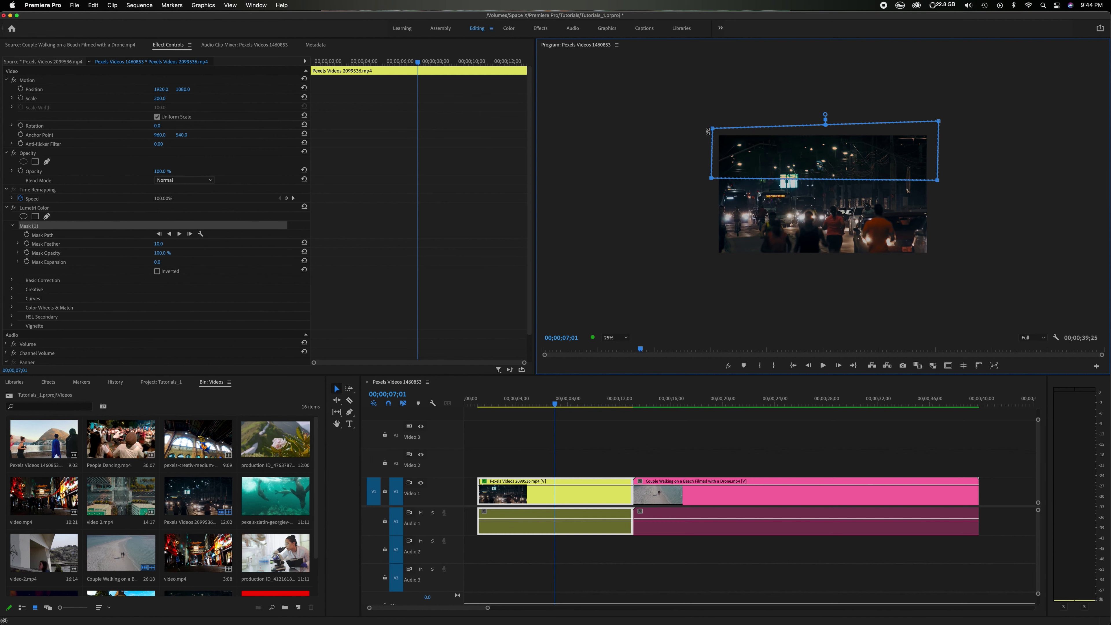
{"action": "left_click_drag", "start_coordinate": [712, 130], "coordinate": [710, 119]}
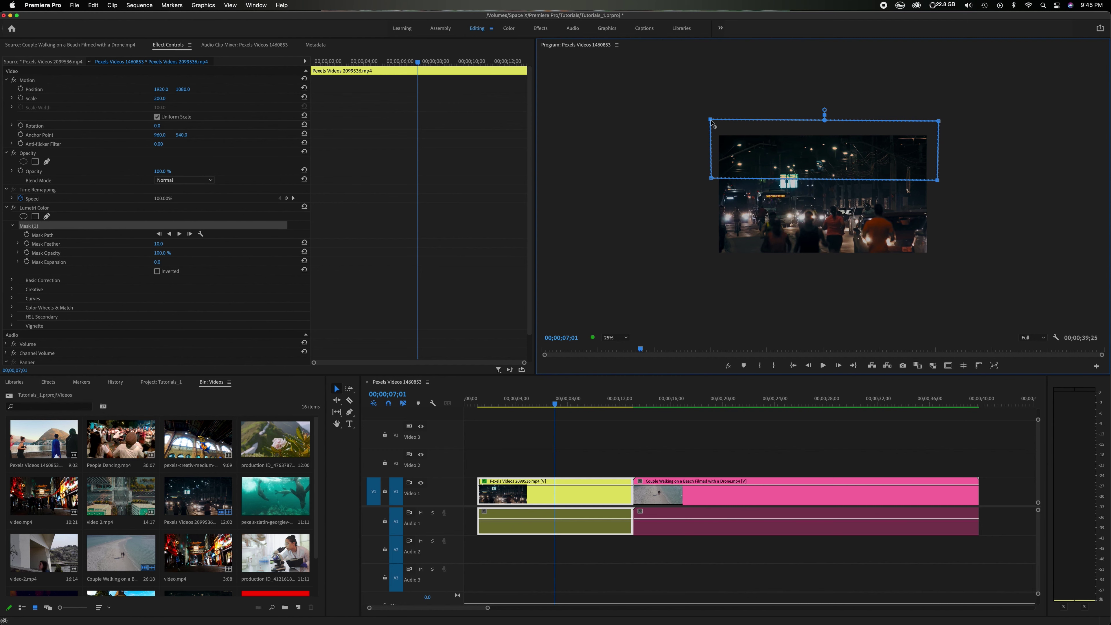
{"action": "left_click_drag", "start_coordinate": [817, 153], "coordinate": [818, 164]}
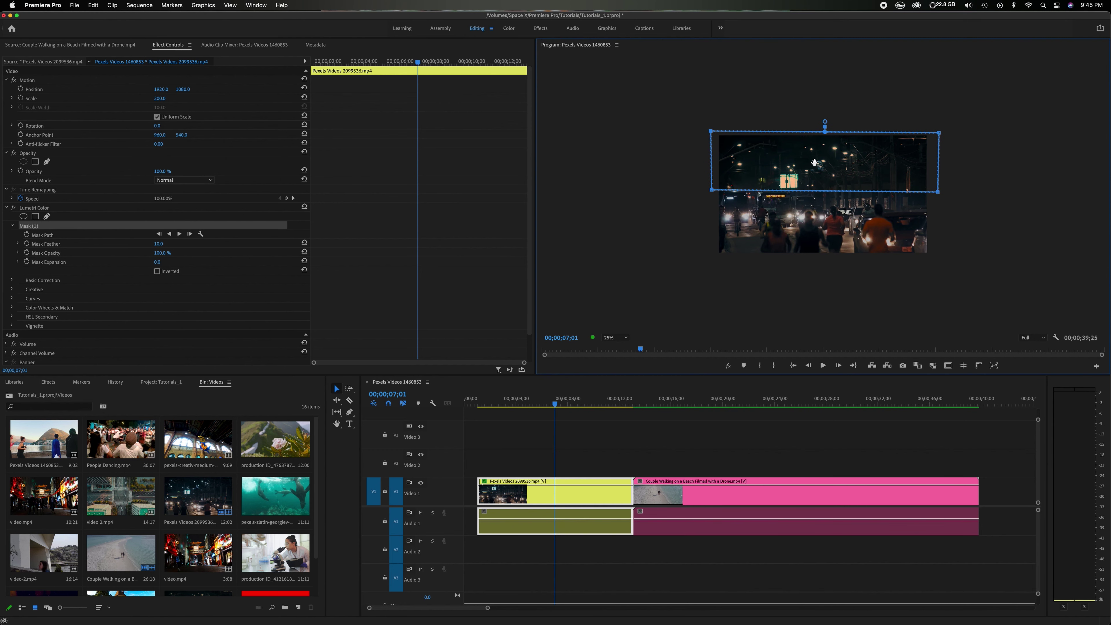
Fit the preview, deselect the clip and check the masked grade at 00;00;08;16
{"action": "left_click", "coordinate": [626, 338]}
{"action": "left_click", "coordinate": [613, 345]}
{"action": "left_click", "coordinate": [579, 446]}
{"action": "left_click_drag", "start_coordinate": [579, 399], "coordinate": [574, 399]}
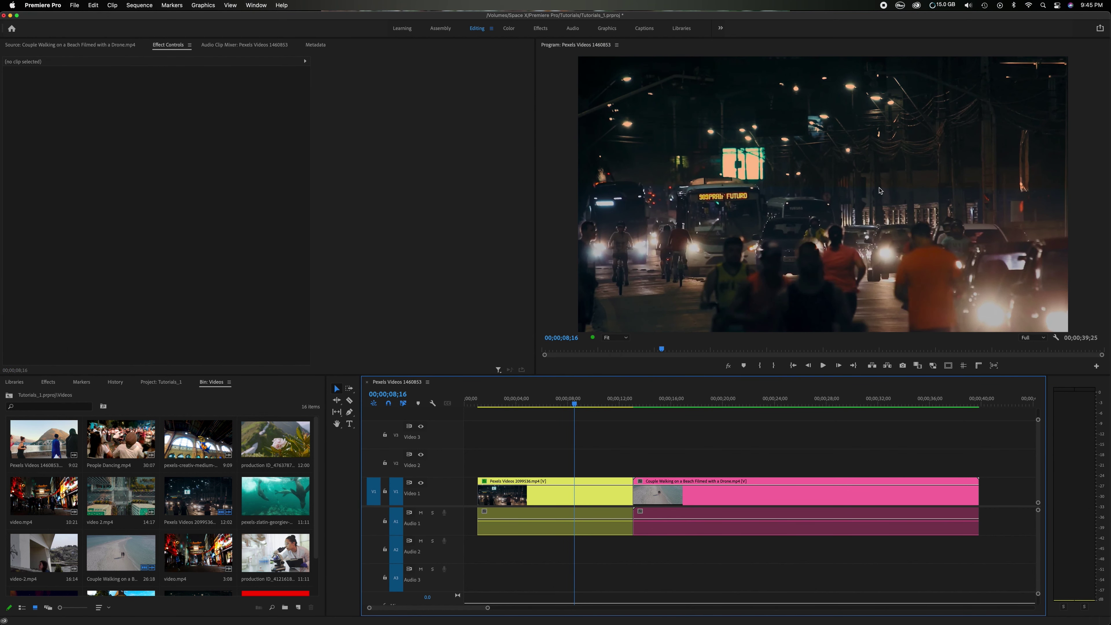
Select the night street clip's Lumetri mask and feather its edge to about 558
{"action": "left_click", "coordinate": [551, 495]}
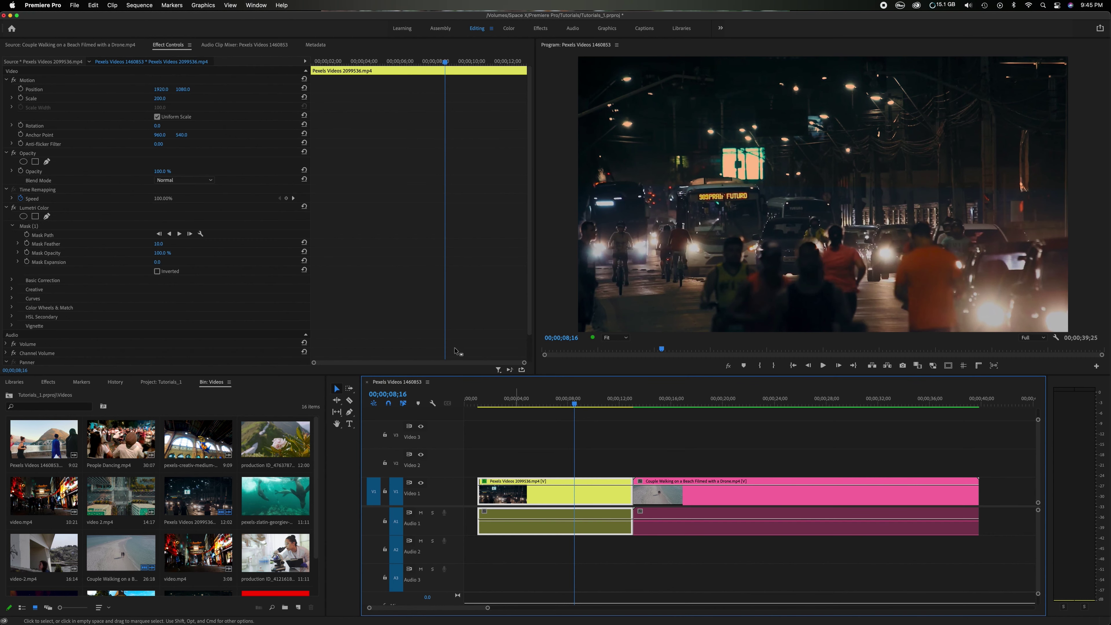
{"action": "left_click", "coordinate": [94, 230]}
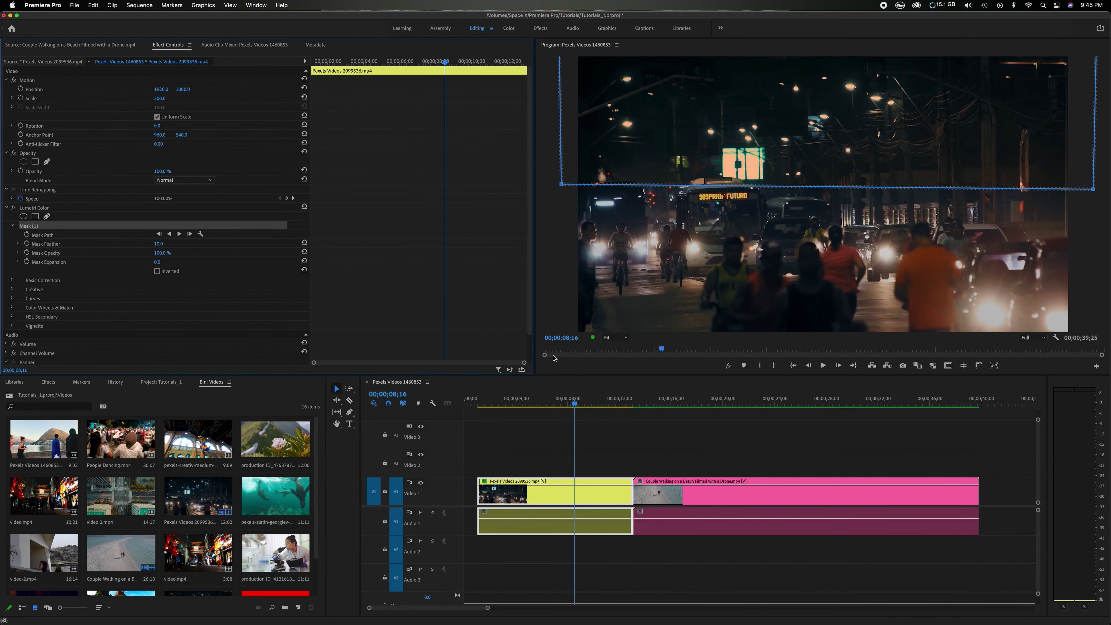
{"action": "left_click", "coordinate": [609, 337]}
{"action": "left_click", "coordinate": [620, 378]}
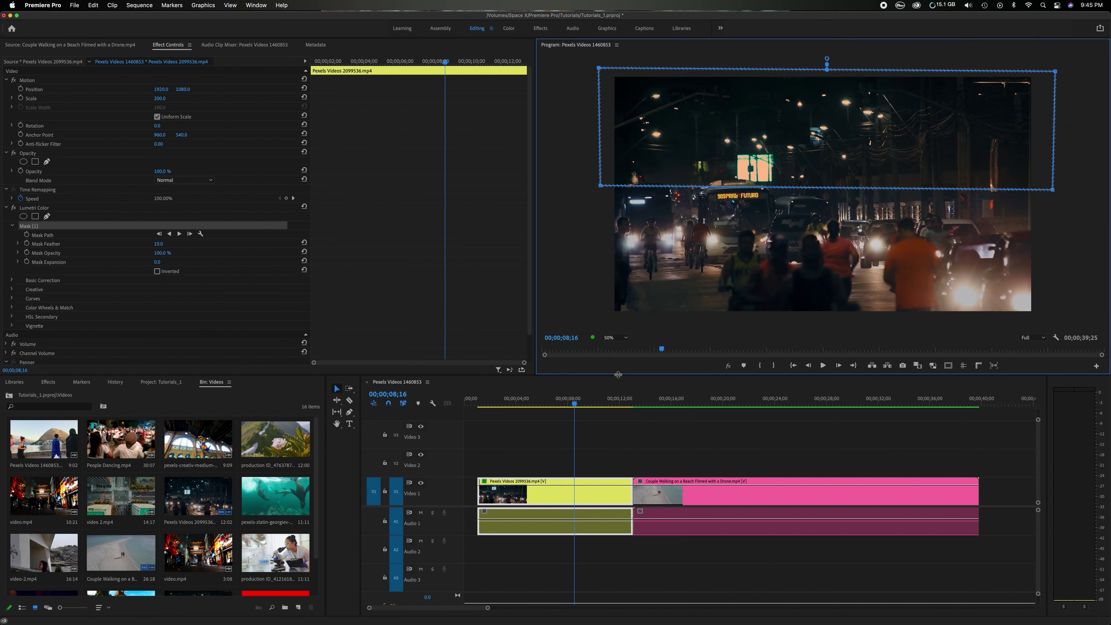
{"action": "left_click", "coordinate": [613, 340]}
{"action": "left_click", "coordinate": [617, 369]}
{"action": "left_click_drag", "start_coordinate": [820, 125], "coordinate": [826, 95]}
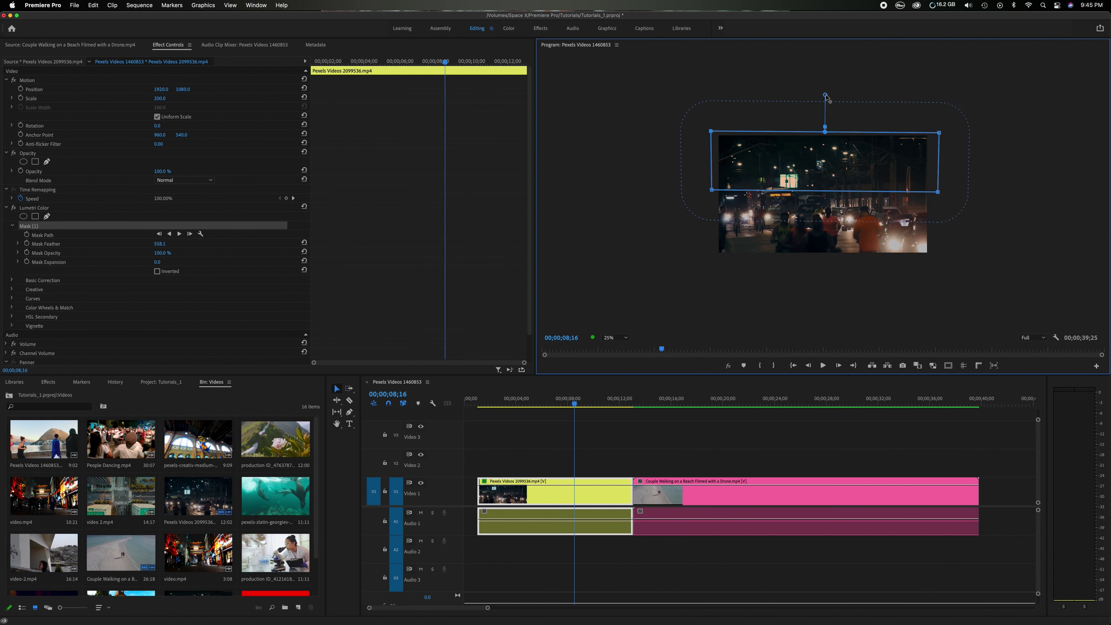
Extend both lower corners of the Lumetri mask further down the frame and raise its feather to about 753
{"action": "left_click_drag", "start_coordinate": [712, 191], "coordinate": [708, 206]}
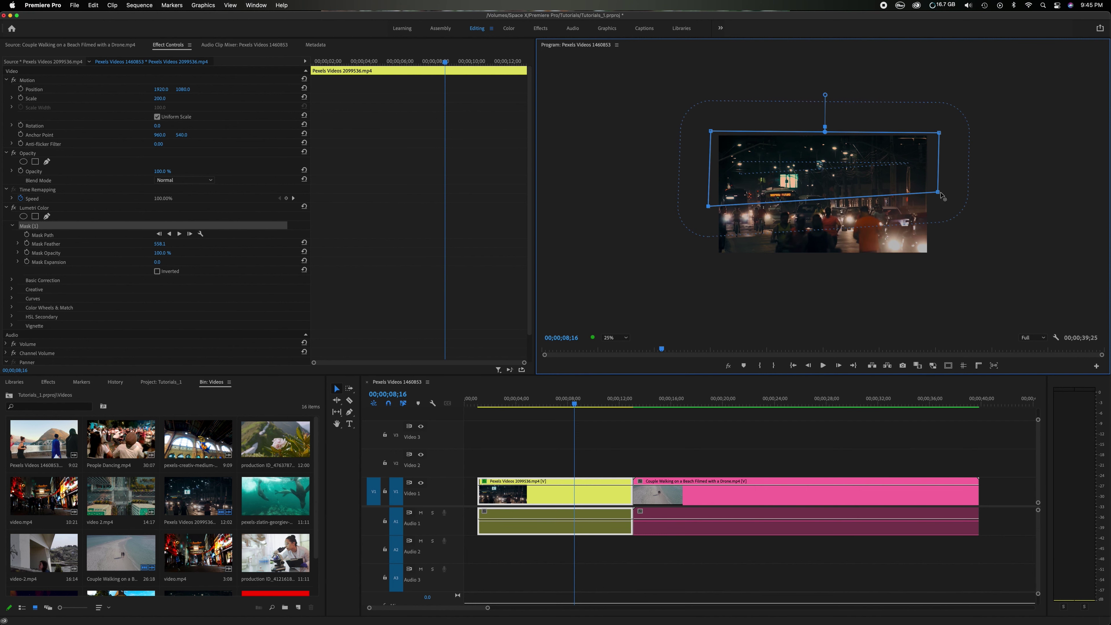
{"action": "left_click_drag", "start_coordinate": [938, 195], "coordinate": [942, 211]}
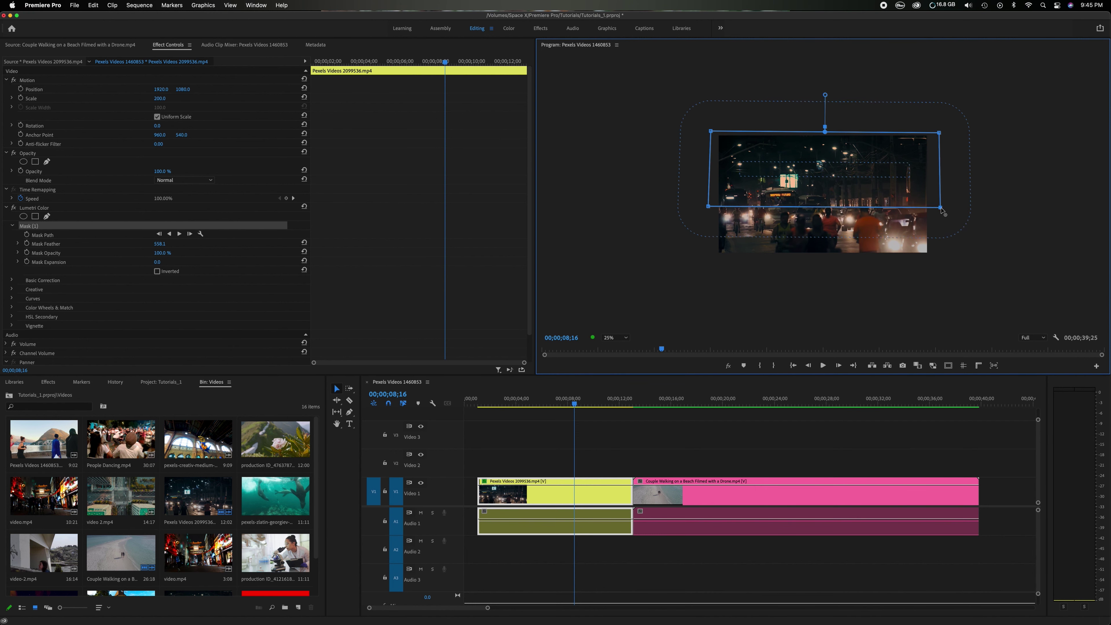
{"action": "left_click_drag", "start_coordinate": [825, 95], "coordinate": [826, 89]}
Go to 00;00;04;03, fit the preview, deselect the clip and play a short stretch of the masked grade
{"action": "left_click", "coordinate": [531, 404]}
{"action": "left_click", "coordinate": [516, 403]}
{"action": "left_click", "coordinate": [616, 337]}
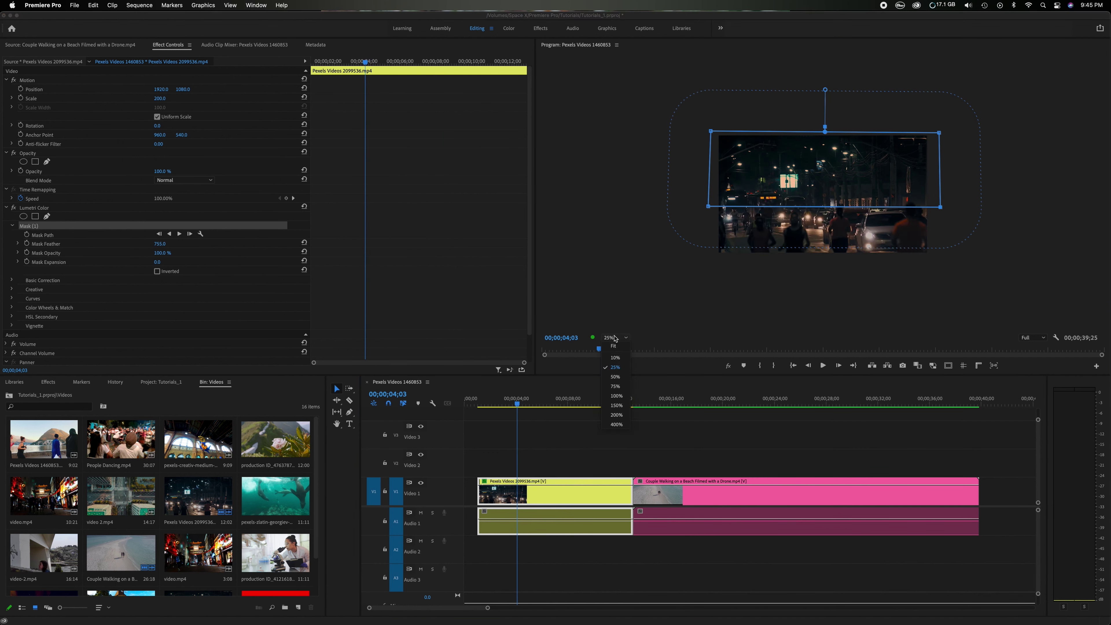
{"action": "left_click", "coordinate": [618, 349]}
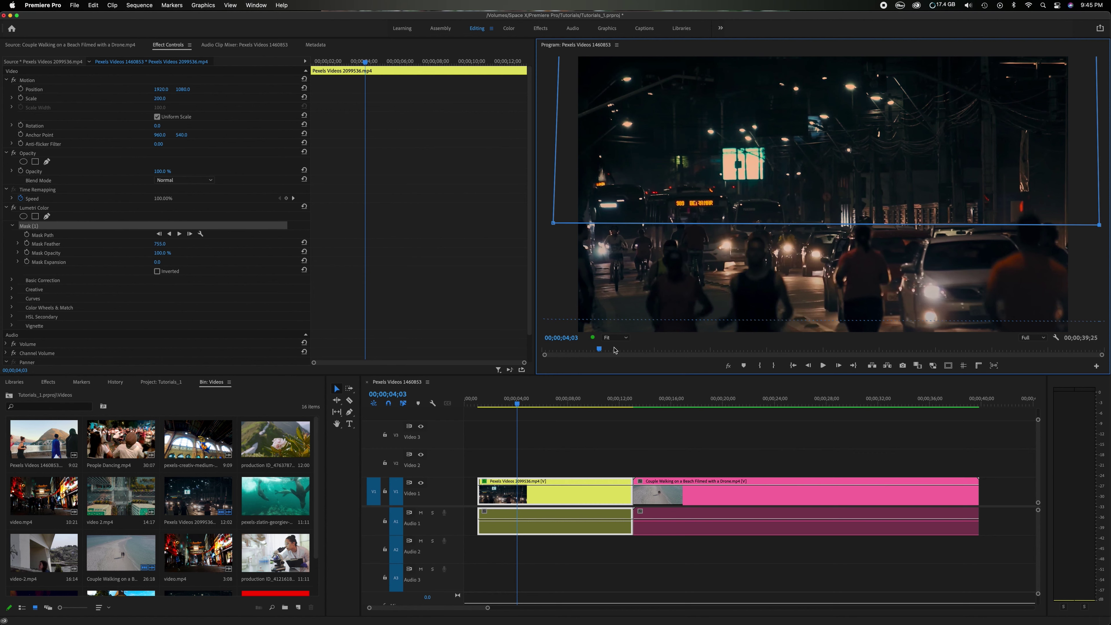
{"action": "left_click", "coordinate": [560, 427]}
{"action": "key", "text": "space"}
{"action": "key", "text": "space"}
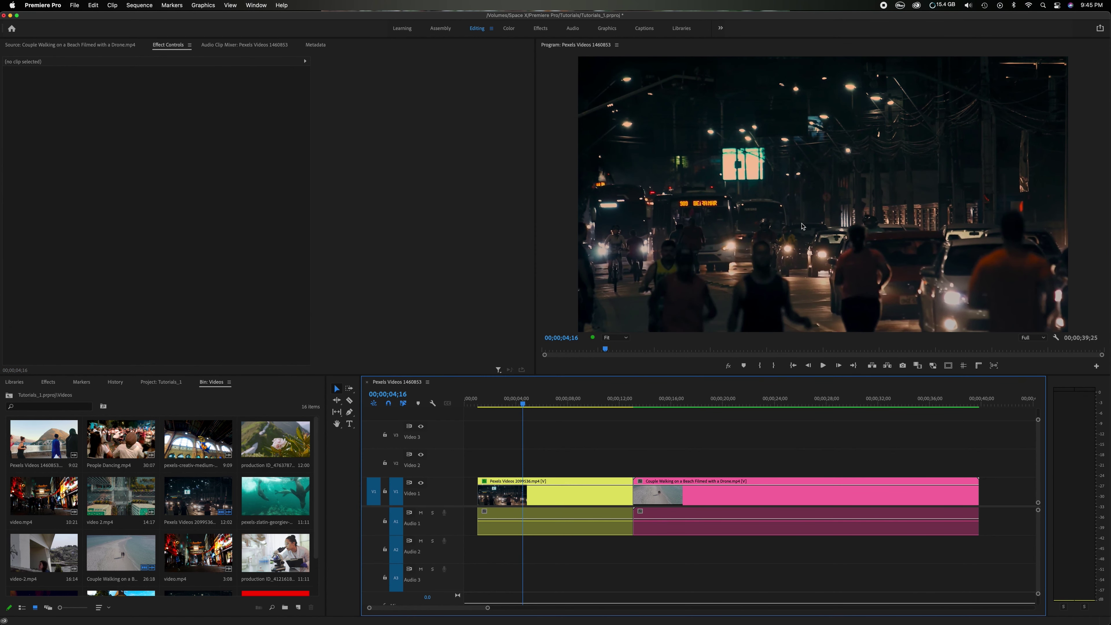
Toggle the night street clip's Lumetri Color effect off and on repeatedly to compare the masked grade, leaving it enabled
{"action": "left_click", "coordinate": [807, 298]}
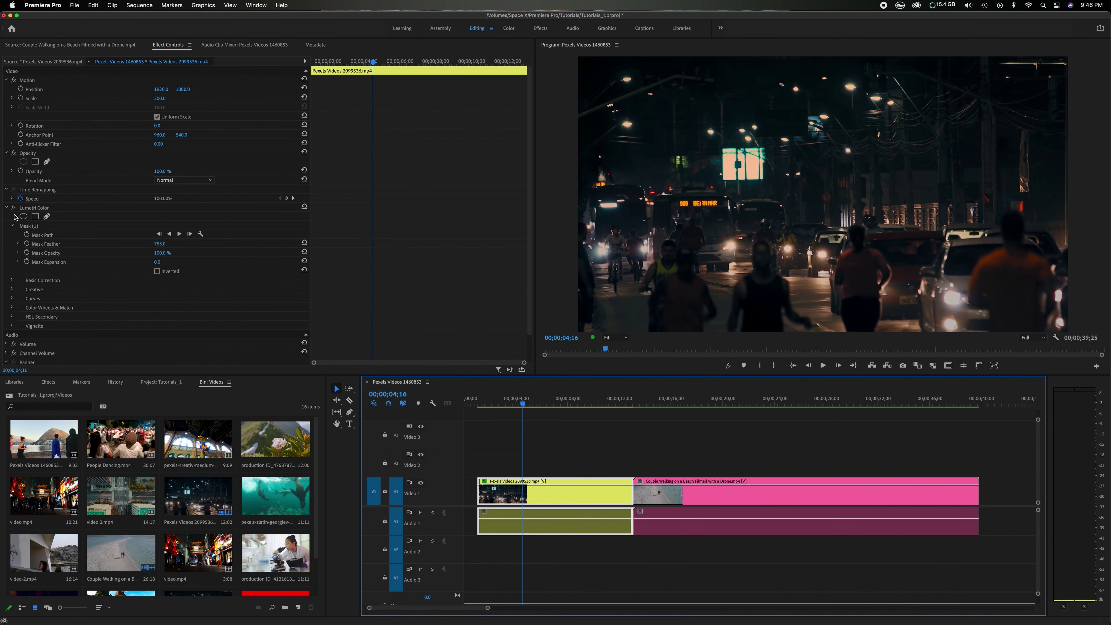
{"action": "left_click", "coordinate": [13, 208]}
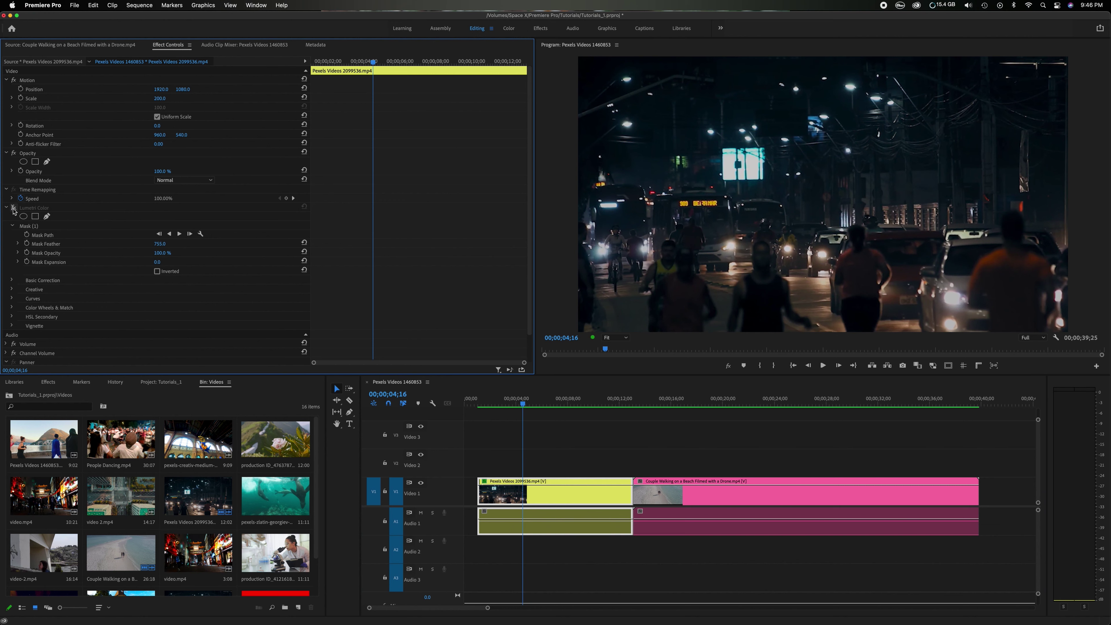
{"action": "left_click", "coordinate": [14, 209]}
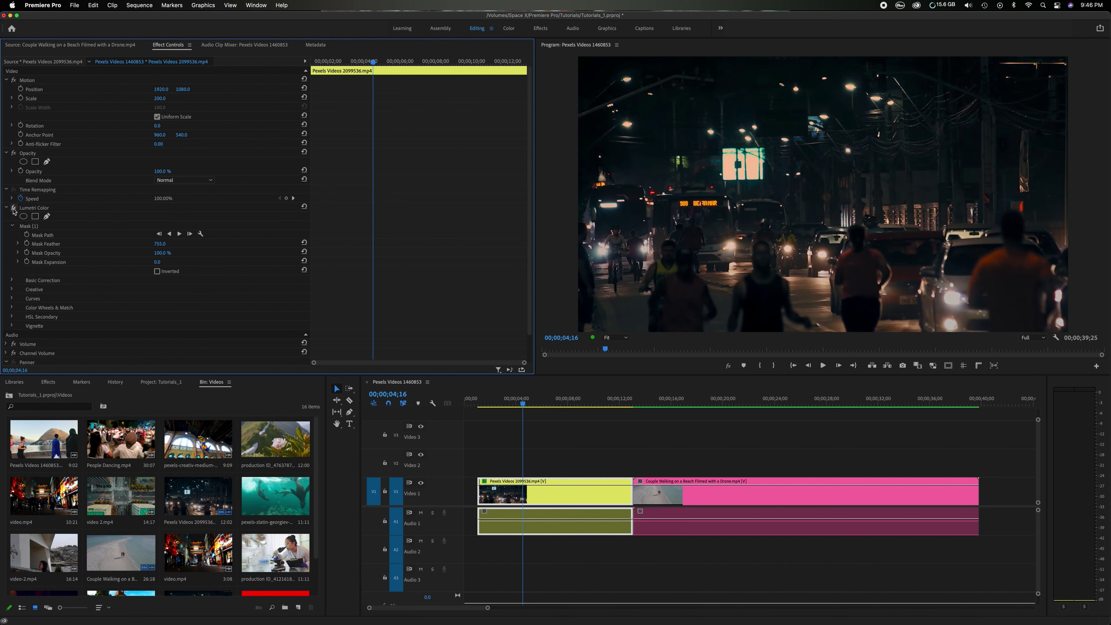
{"action": "left_click", "coordinate": [13, 209]}
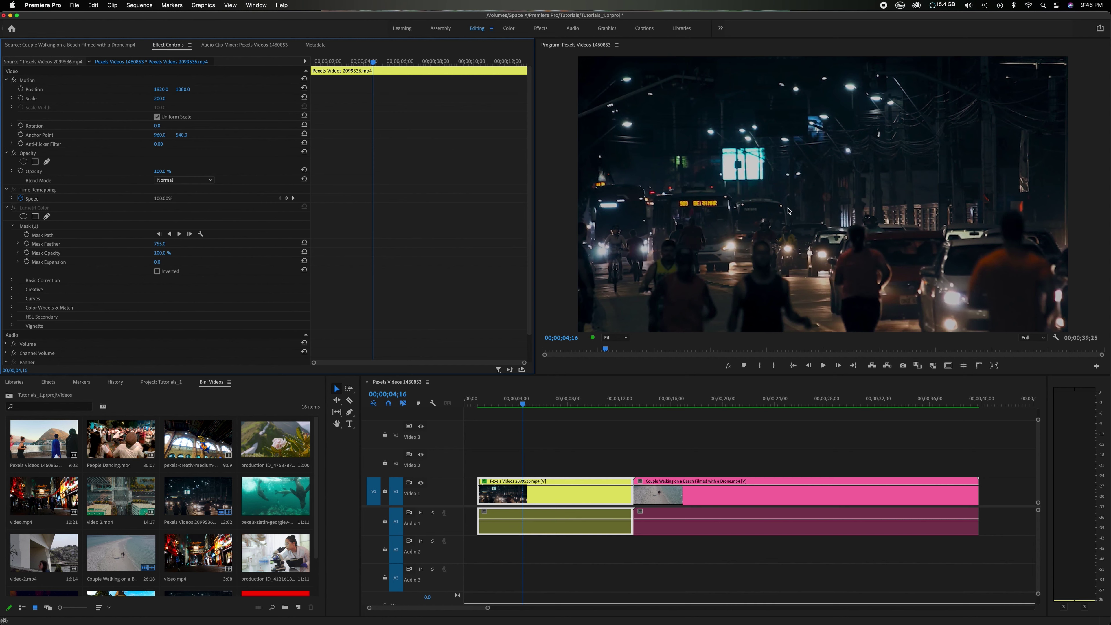
{"action": "key", "text": "Right"}
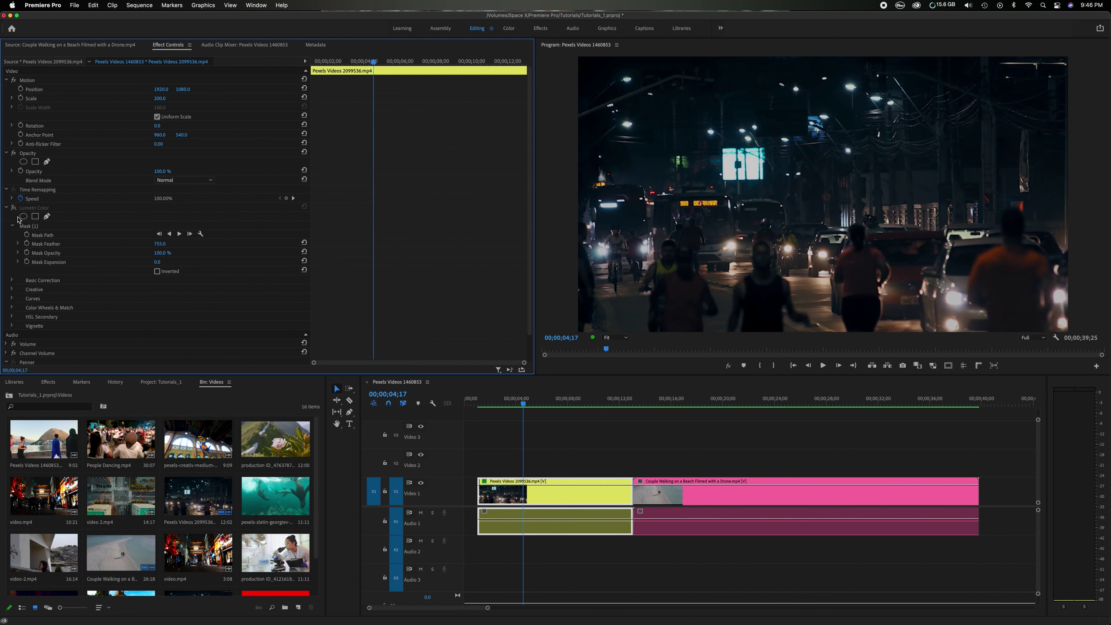
{"action": "left_click", "coordinate": [14, 208]}
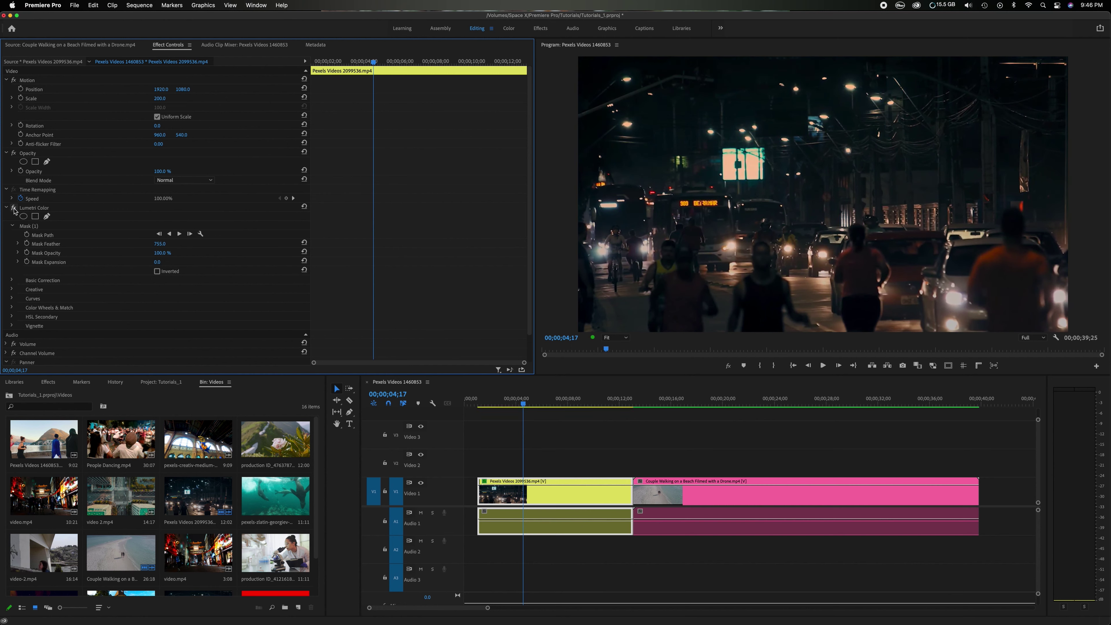
{"action": "left_click", "coordinate": [13, 209]}
{"action": "left_click", "coordinate": [14, 208]}
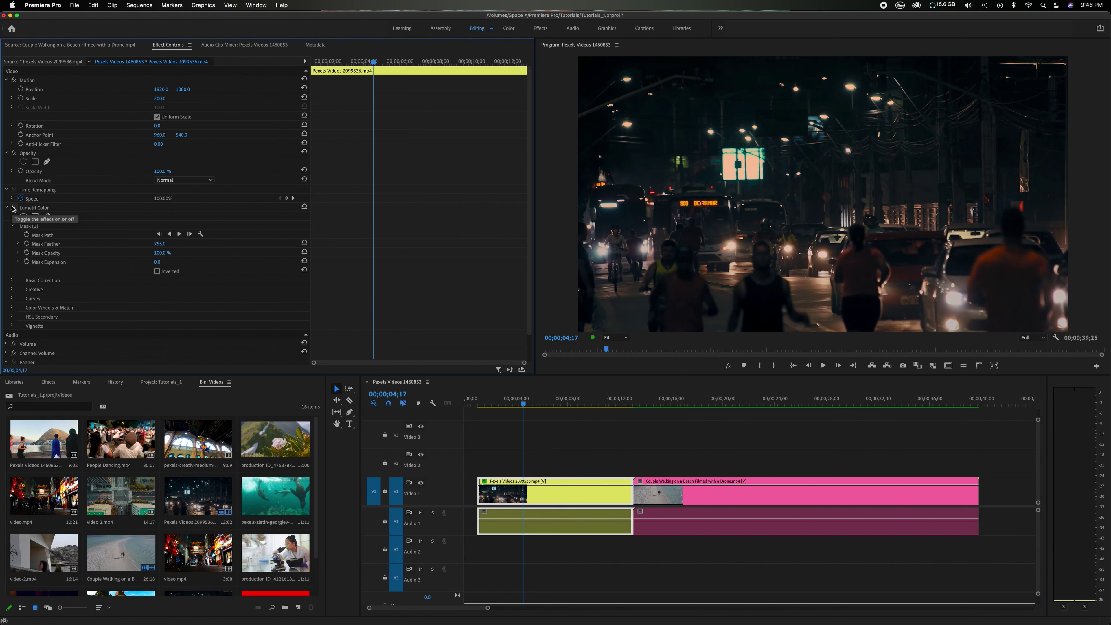